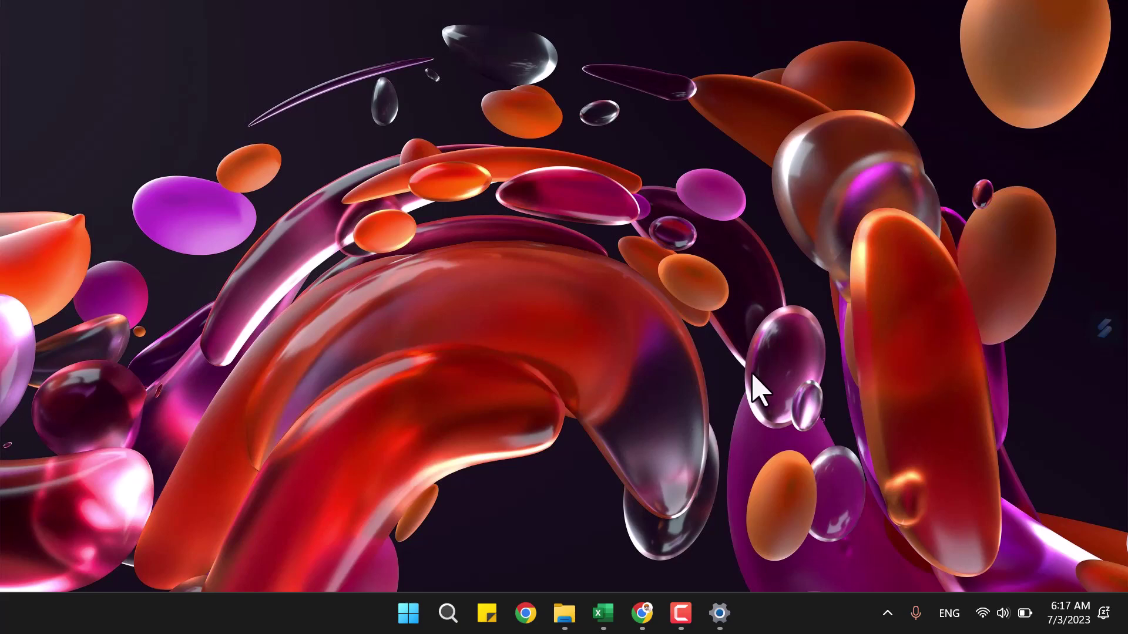
Step: Bring the Konten Excel workbook with the olympiad score table to the front
click(604, 617)
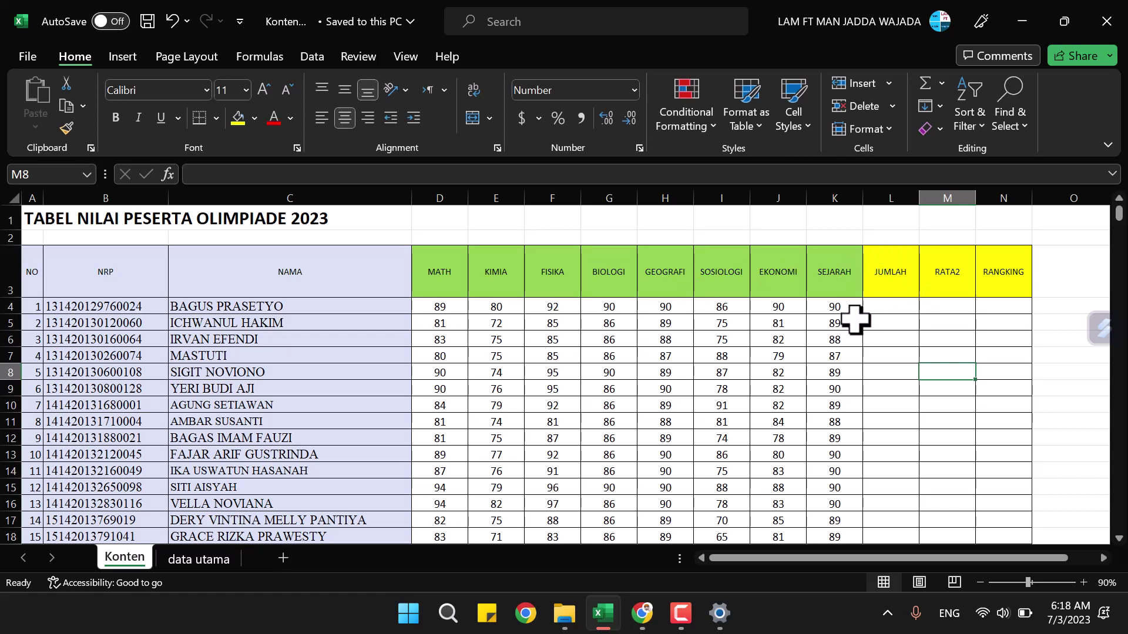
click(883, 306)
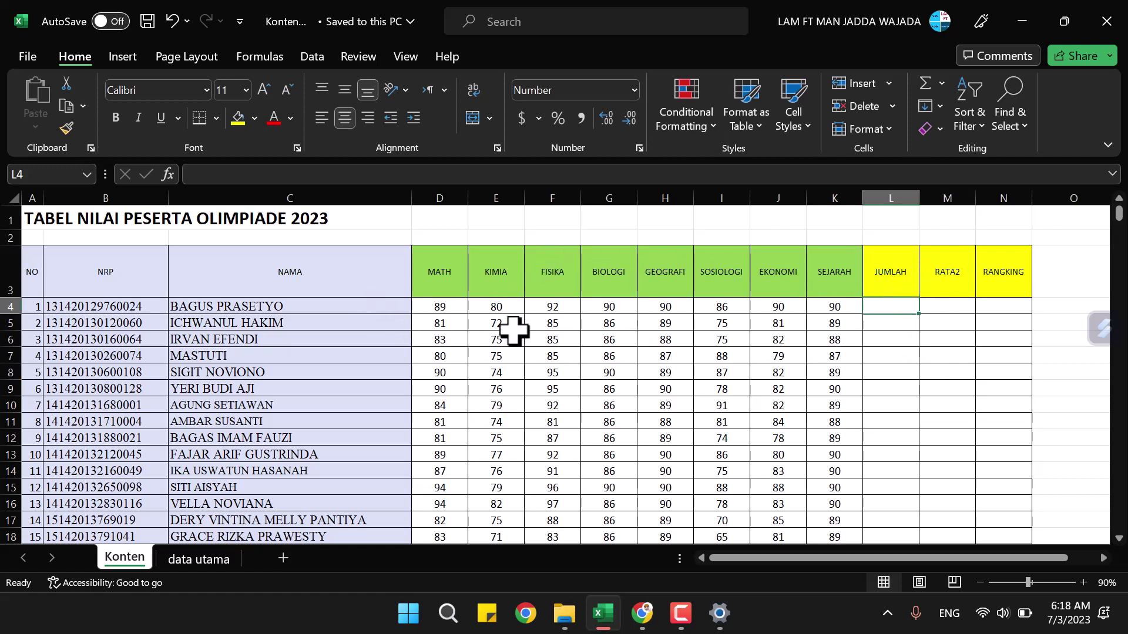
drag(438, 306, 836, 312)
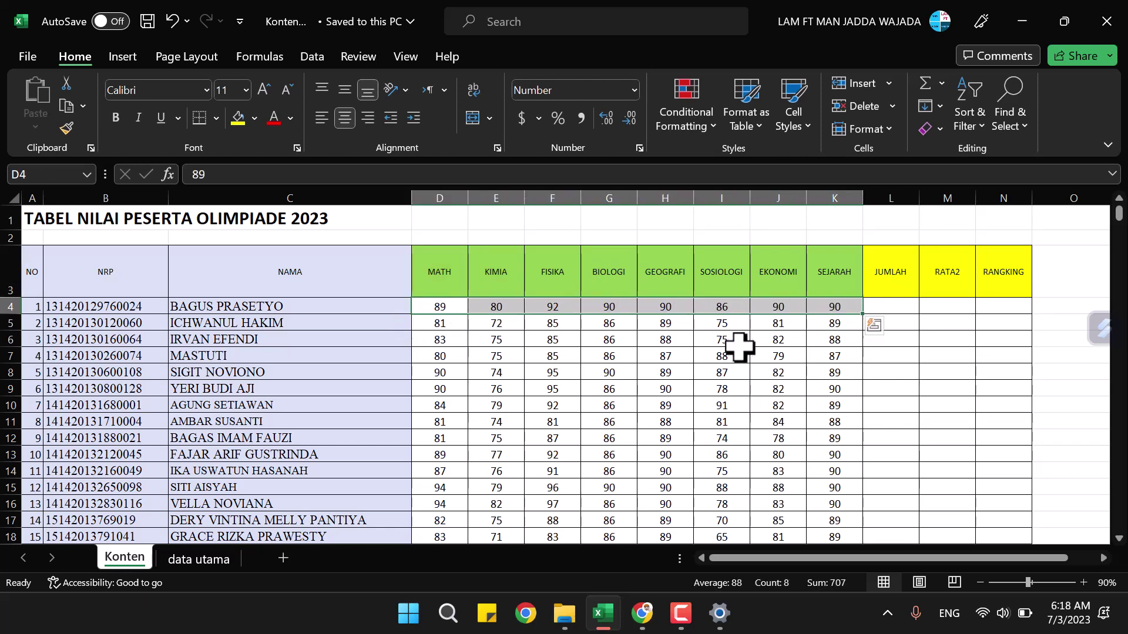
click(901, 391)
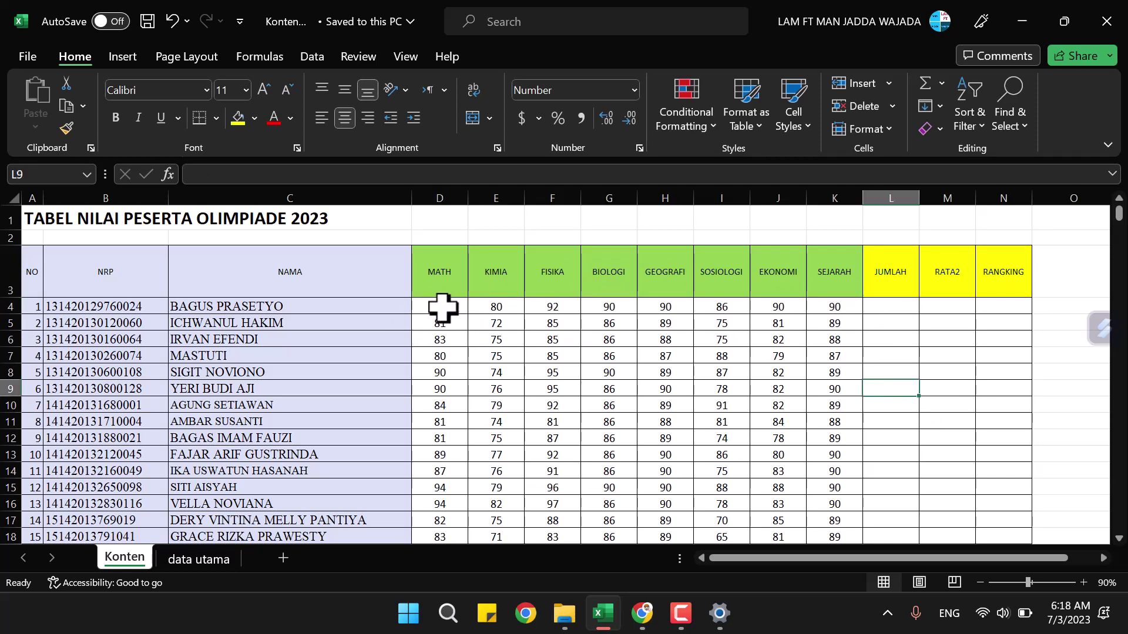
click(443, 306)
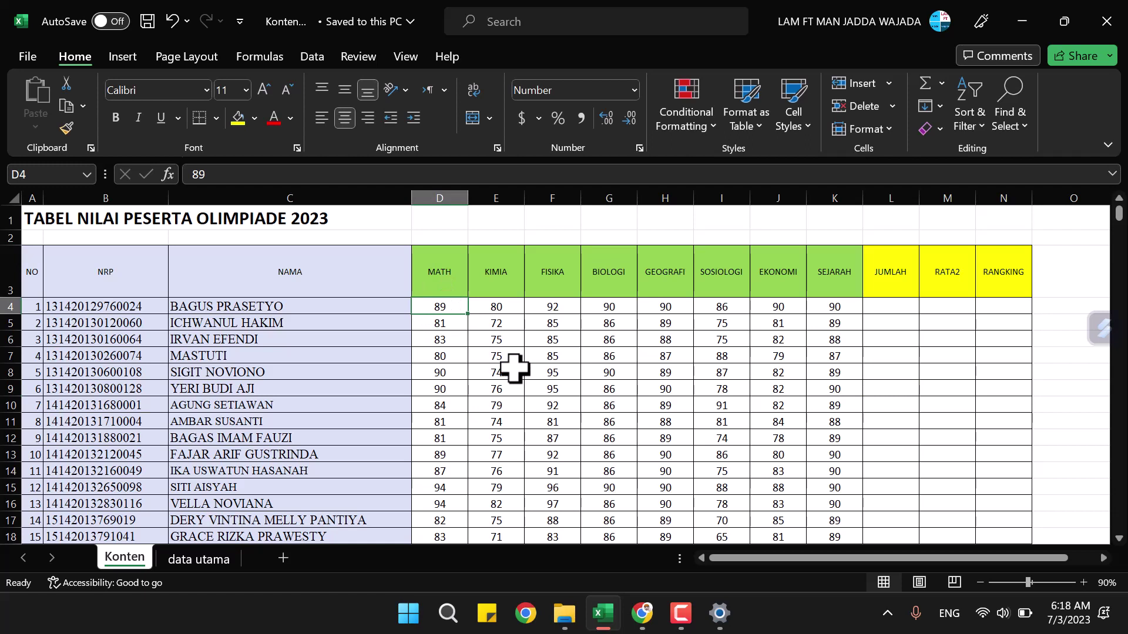
key(Right)
key(Right)
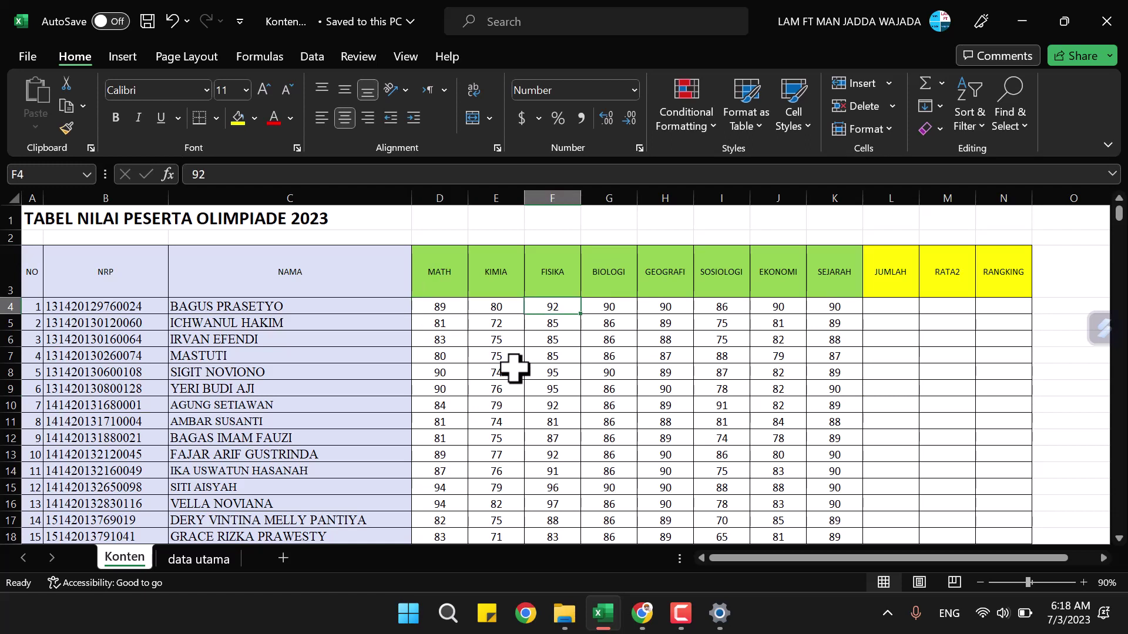
key(Right)
key(Right)
key(Right)
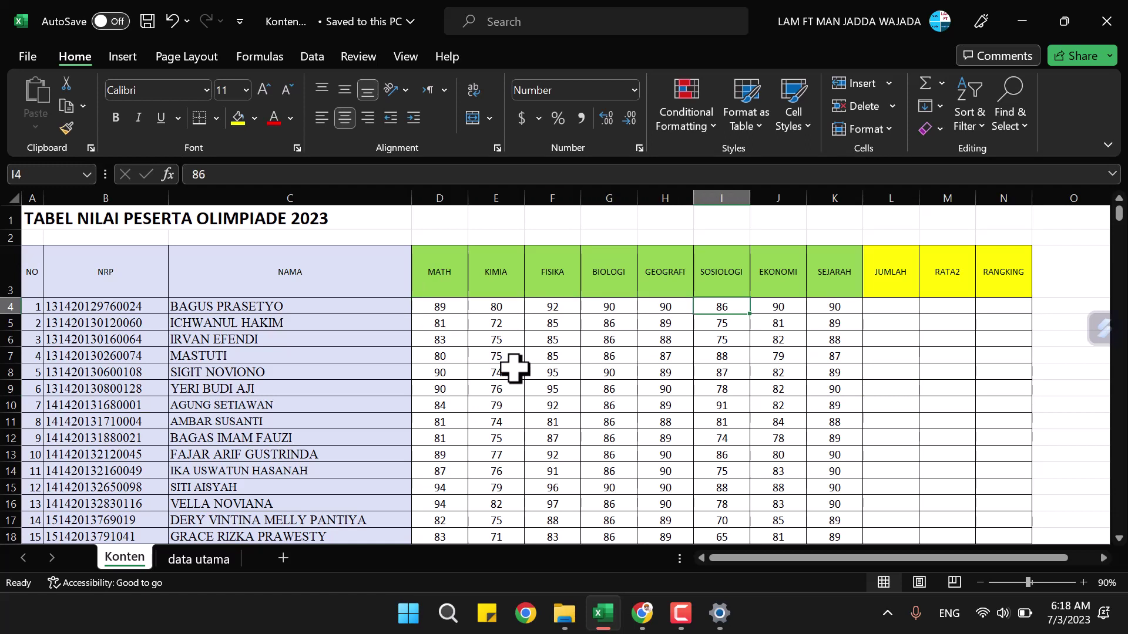
key(Right)
key(Right)
key(Right)
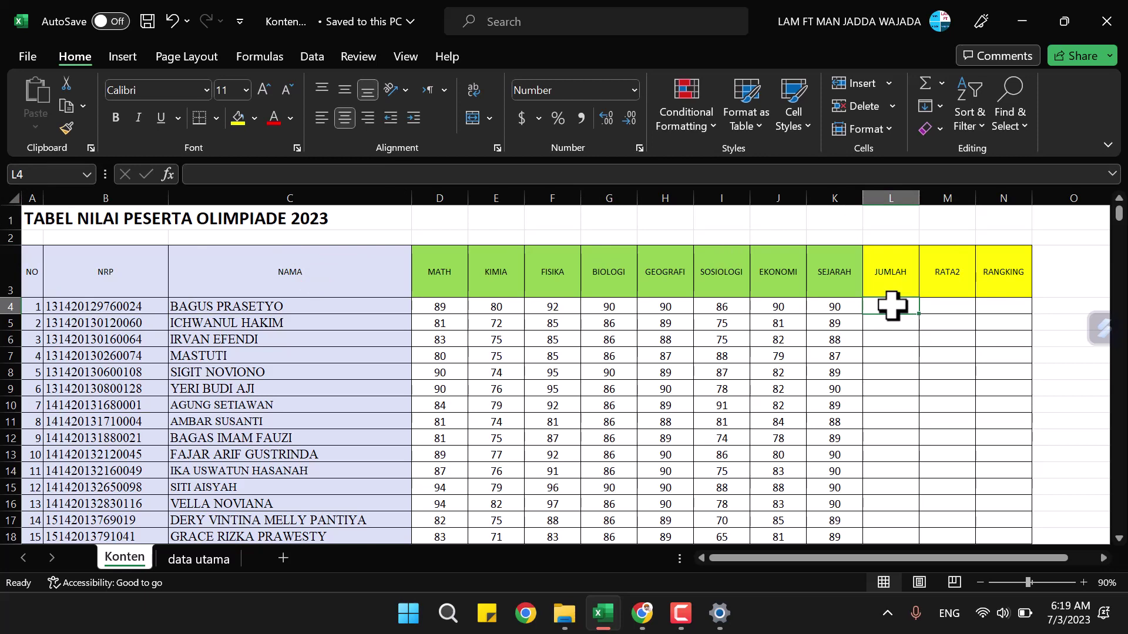
Step: Enter =sum(D4:J4) in L4 to total the first participant's scores (617)
text(=)
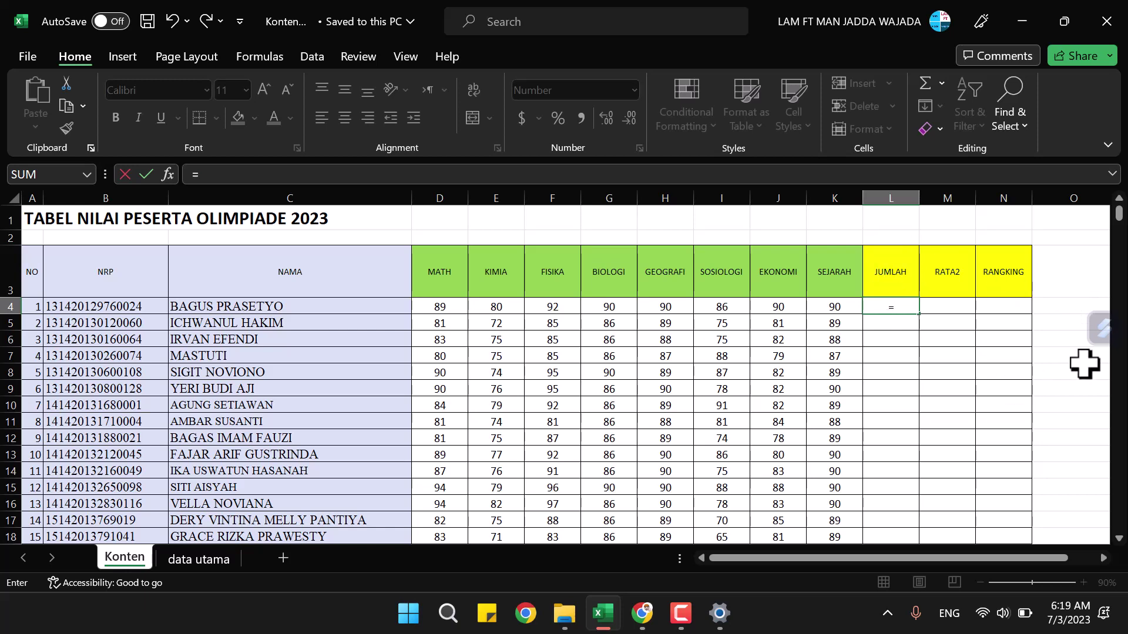
text(sum)
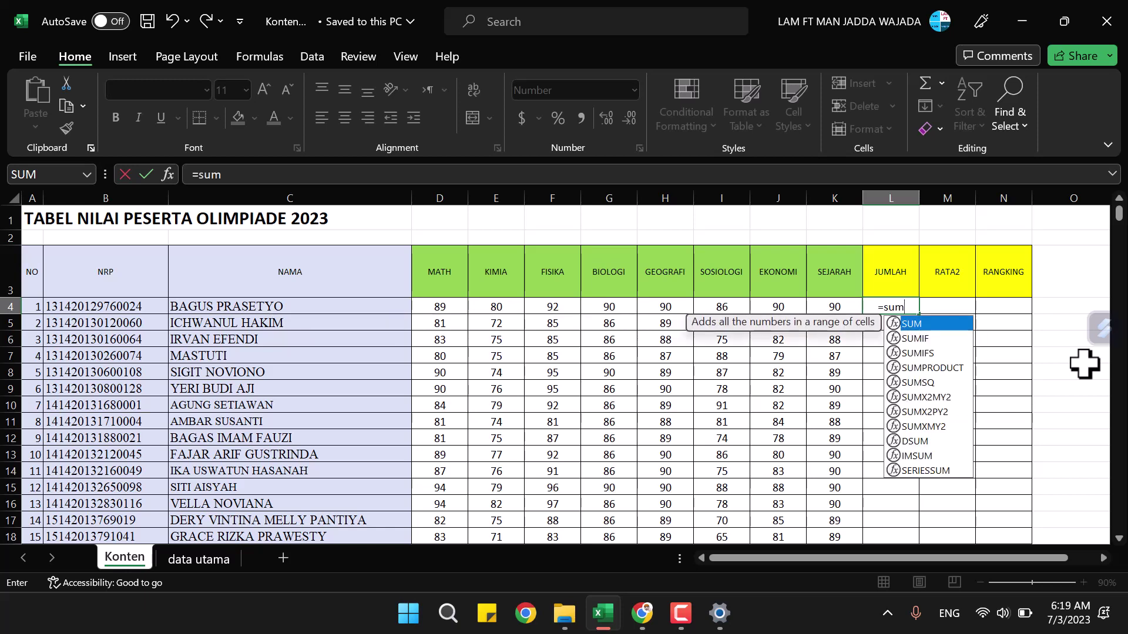
text(()
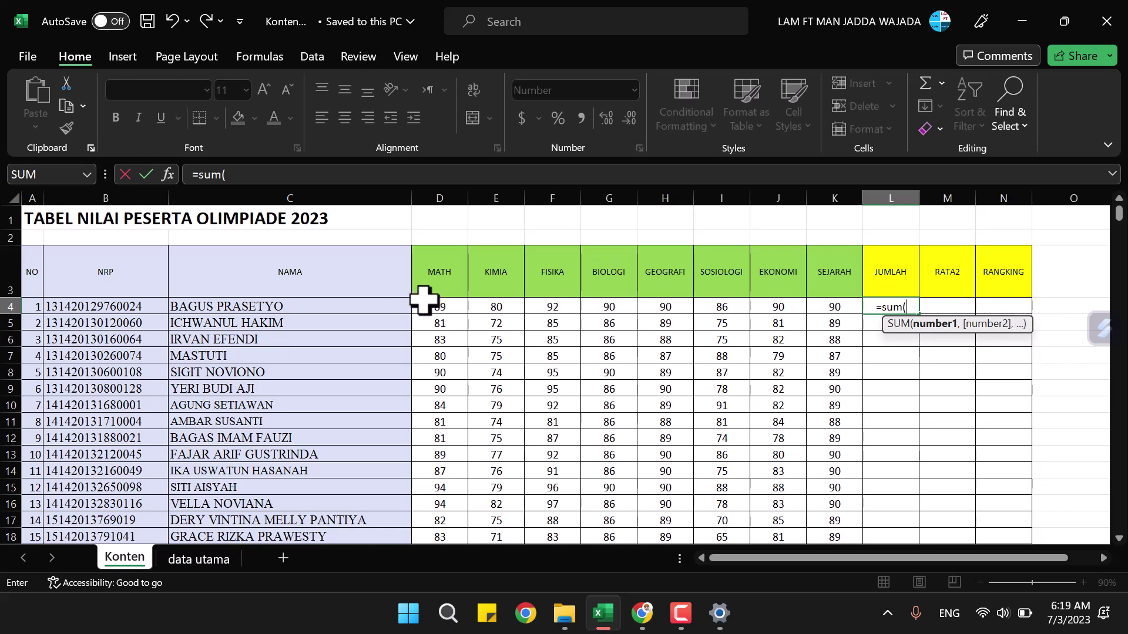
click(442, 302)
drag(481, 311, 778, 314)
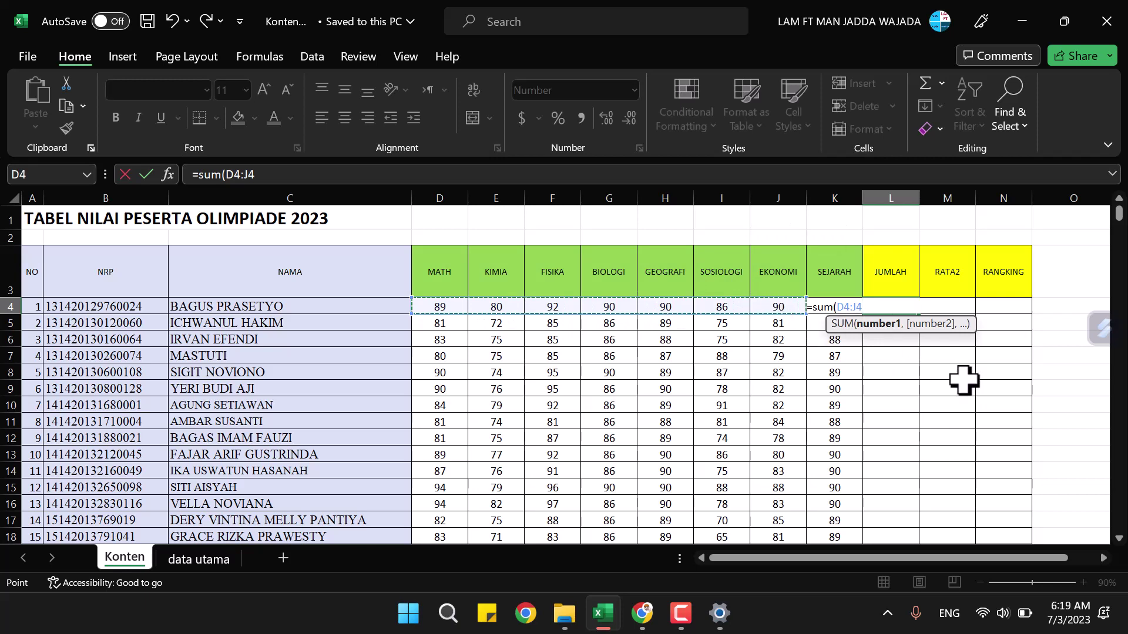
text())
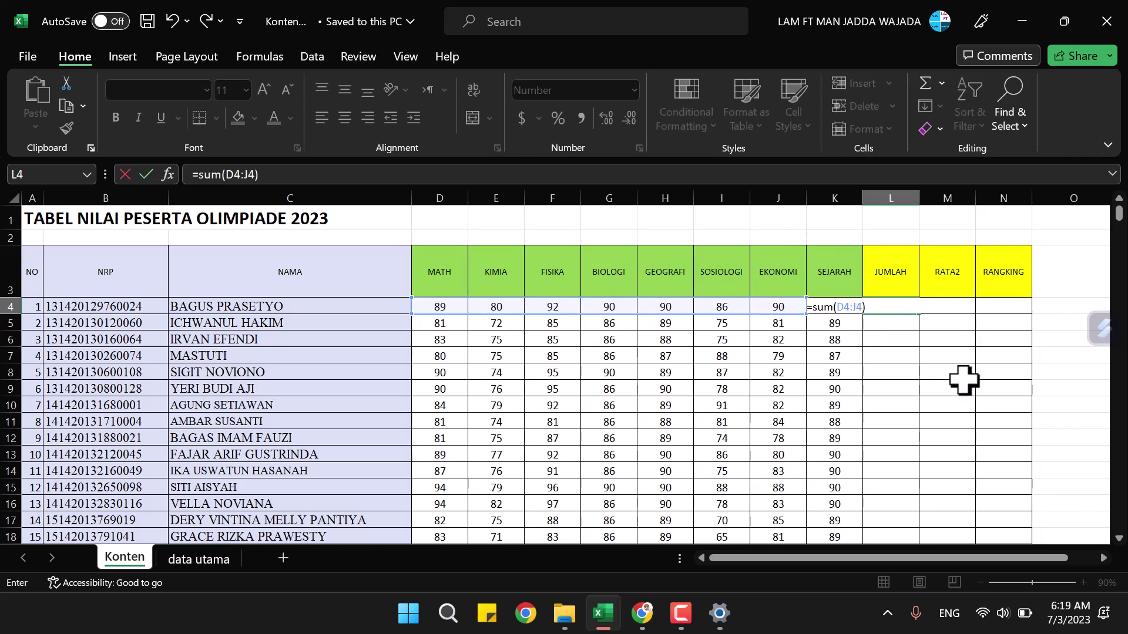
key(Return)
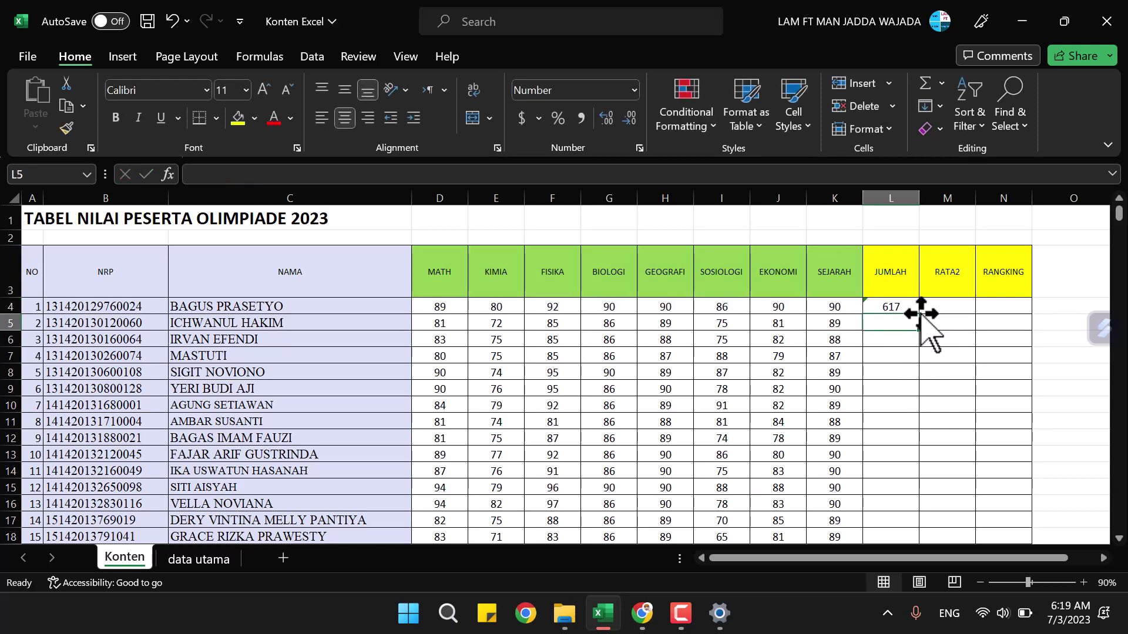
click(893, 306)
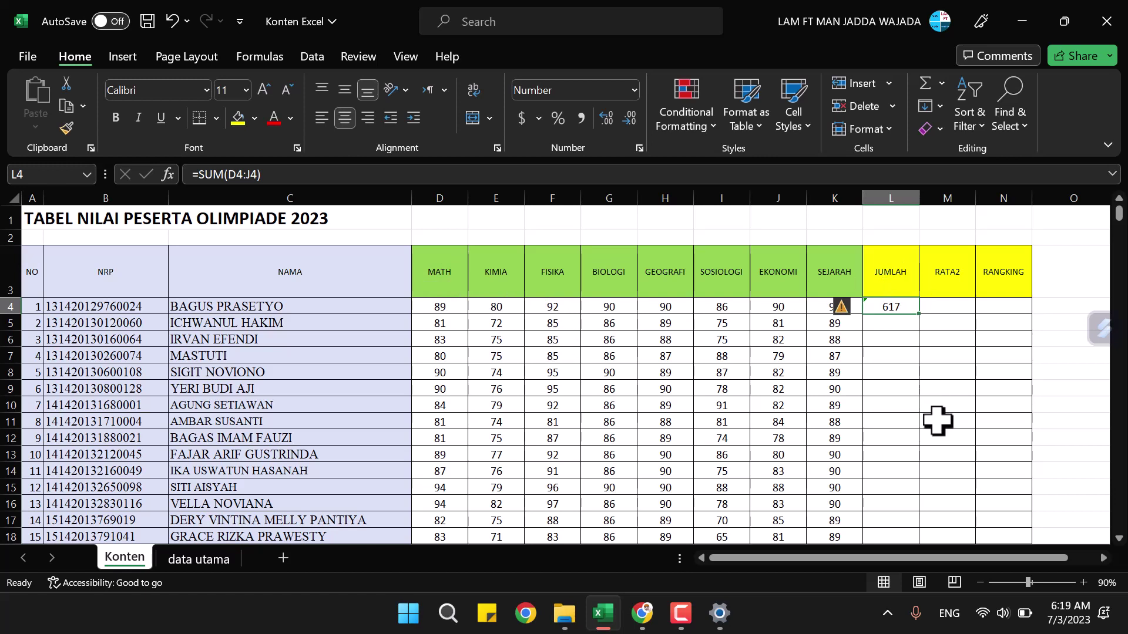
click(890, 238)
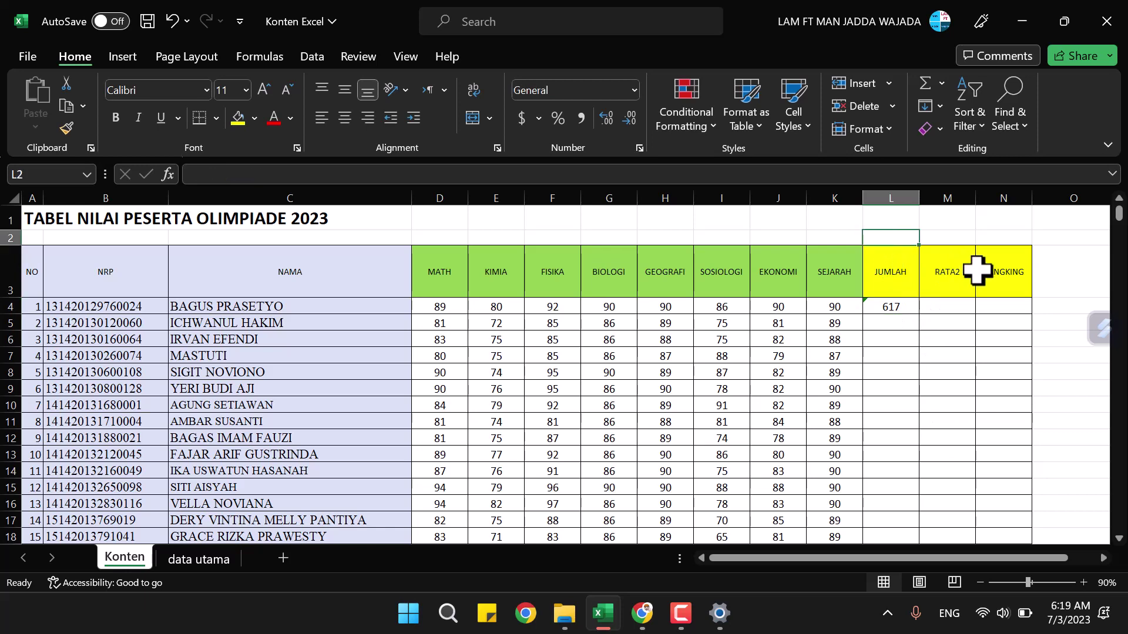
Step: Enter a demo formula =sum(D4,E4,F4) in L2, giving 261
text(=)
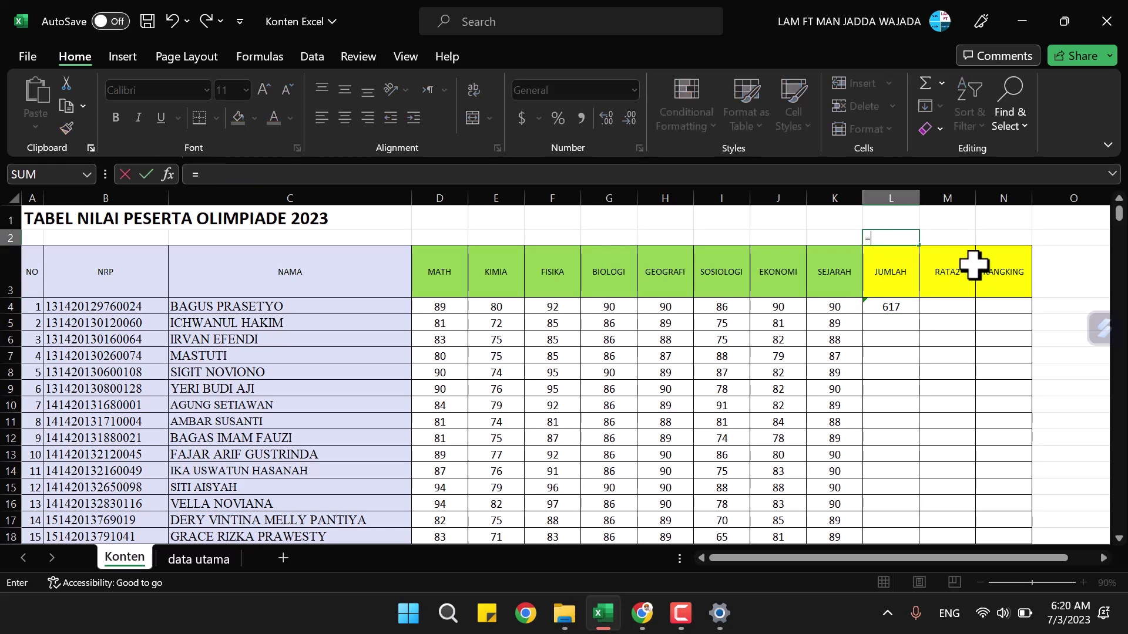
text(sum)
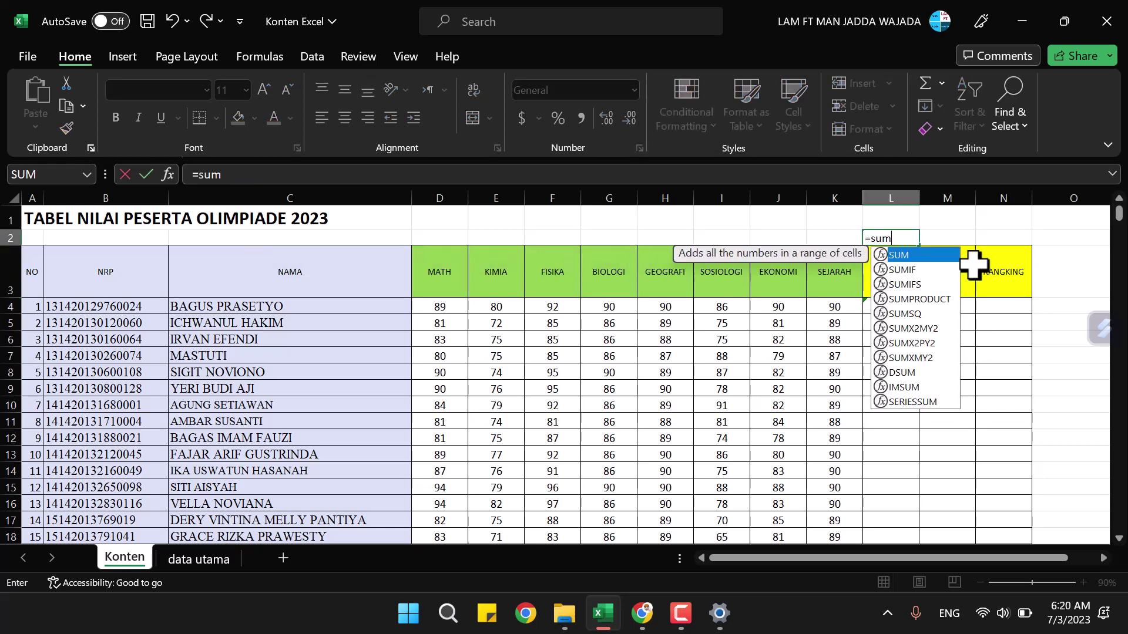
text(()
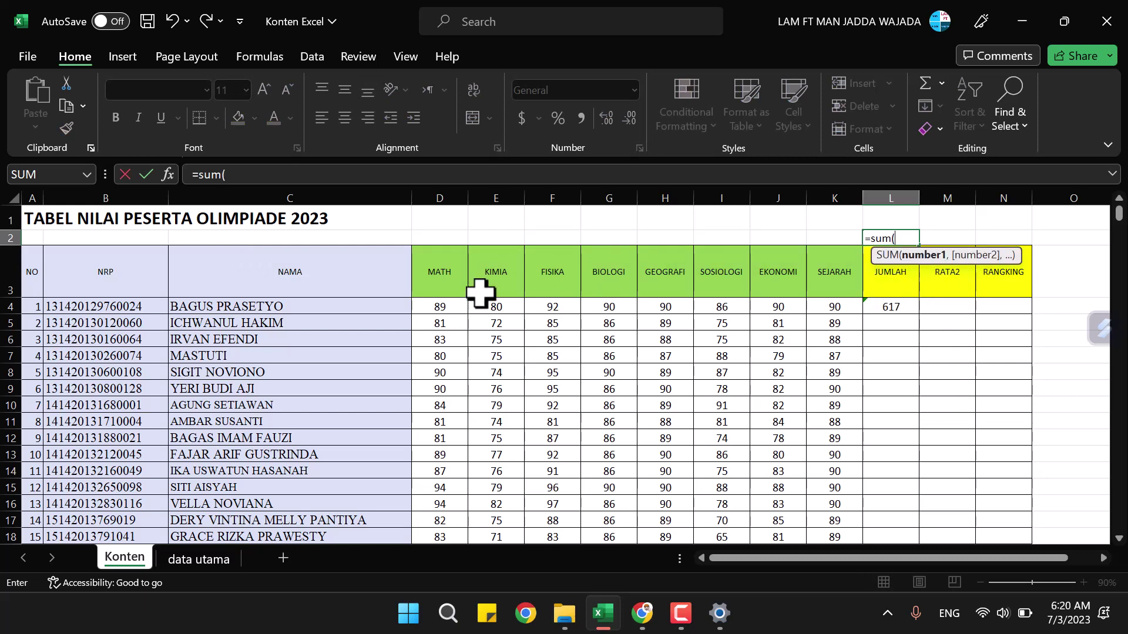
click(438, 306)
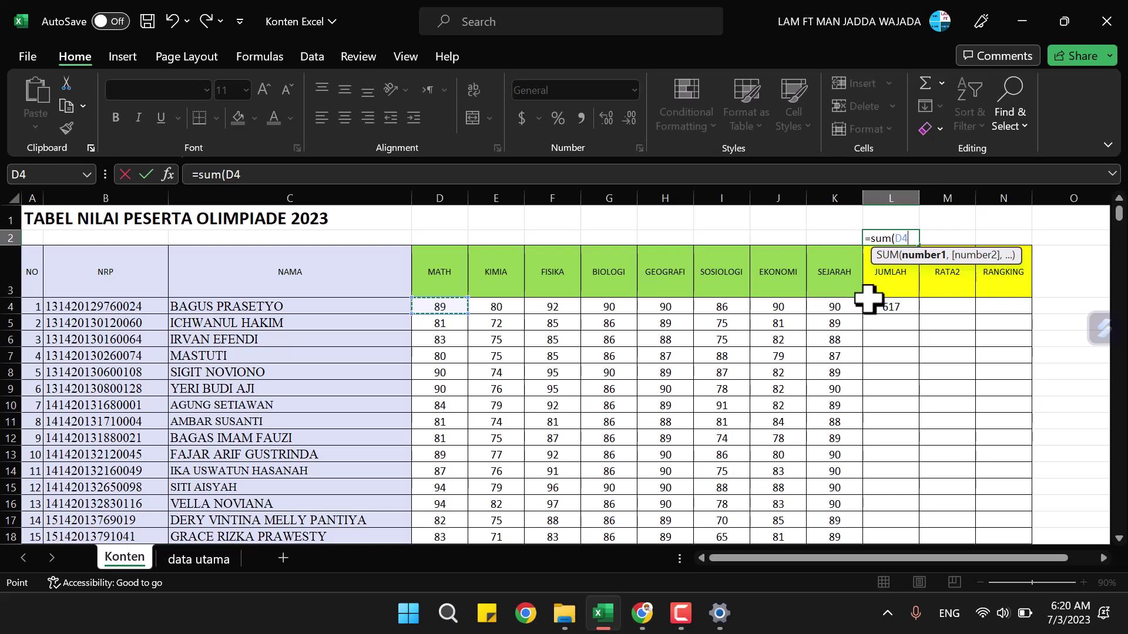
text(,)
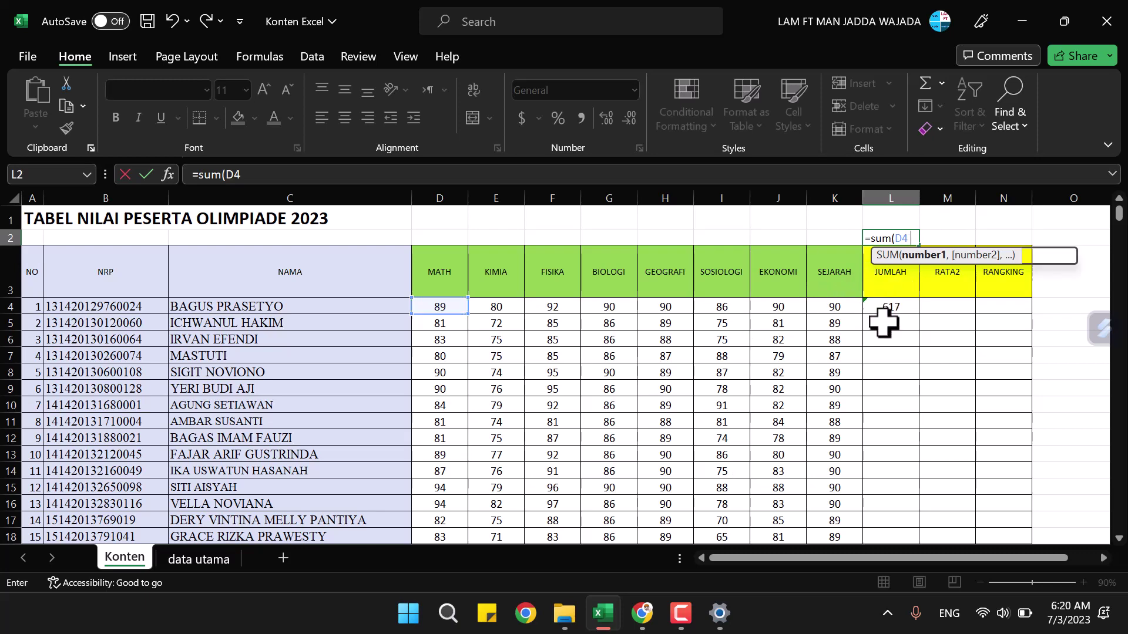
click(498, 305)
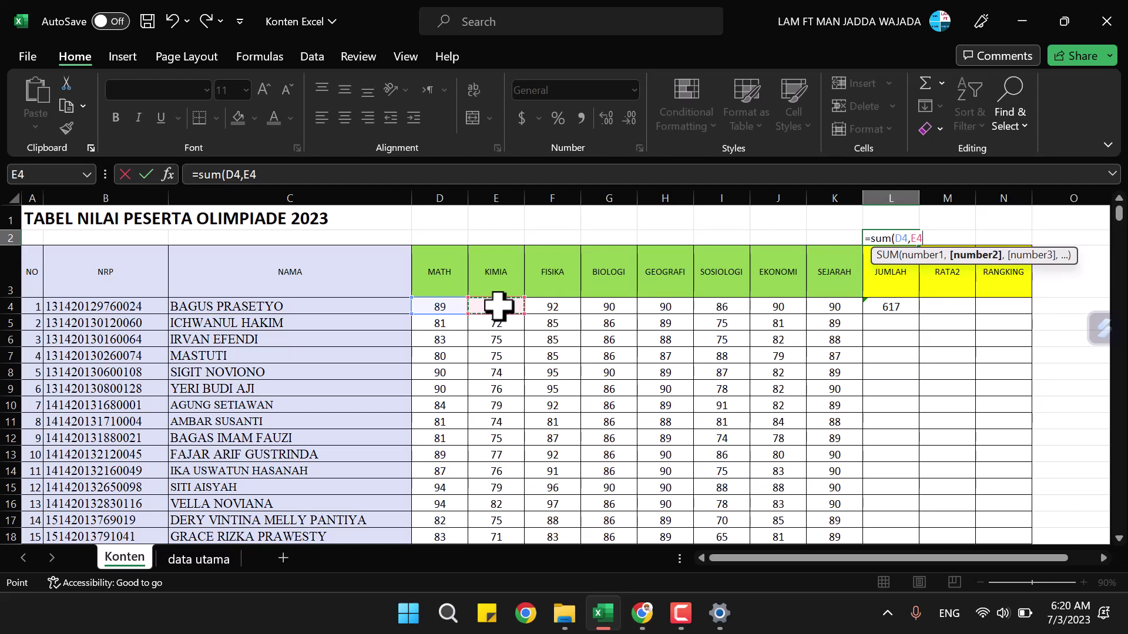
text(,)
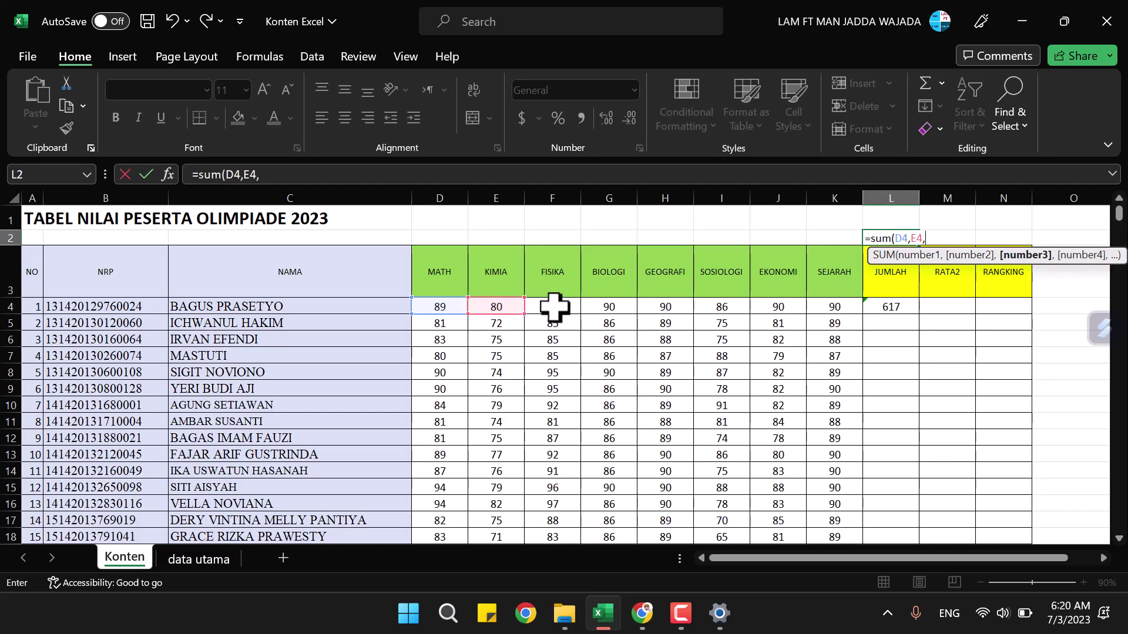
click(554, 307)
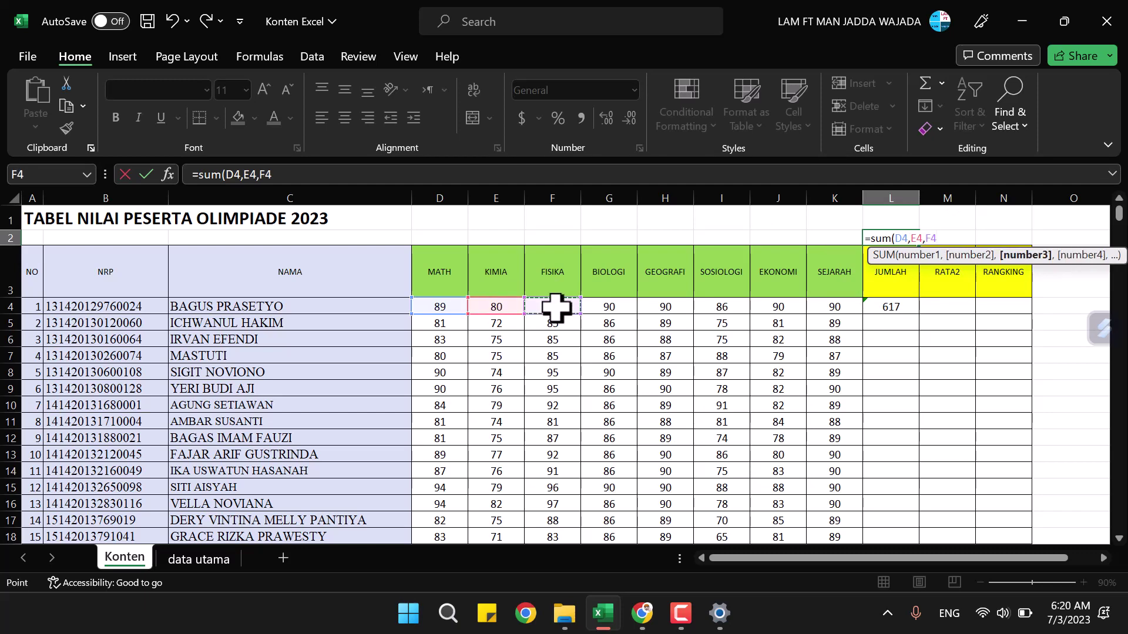
text())
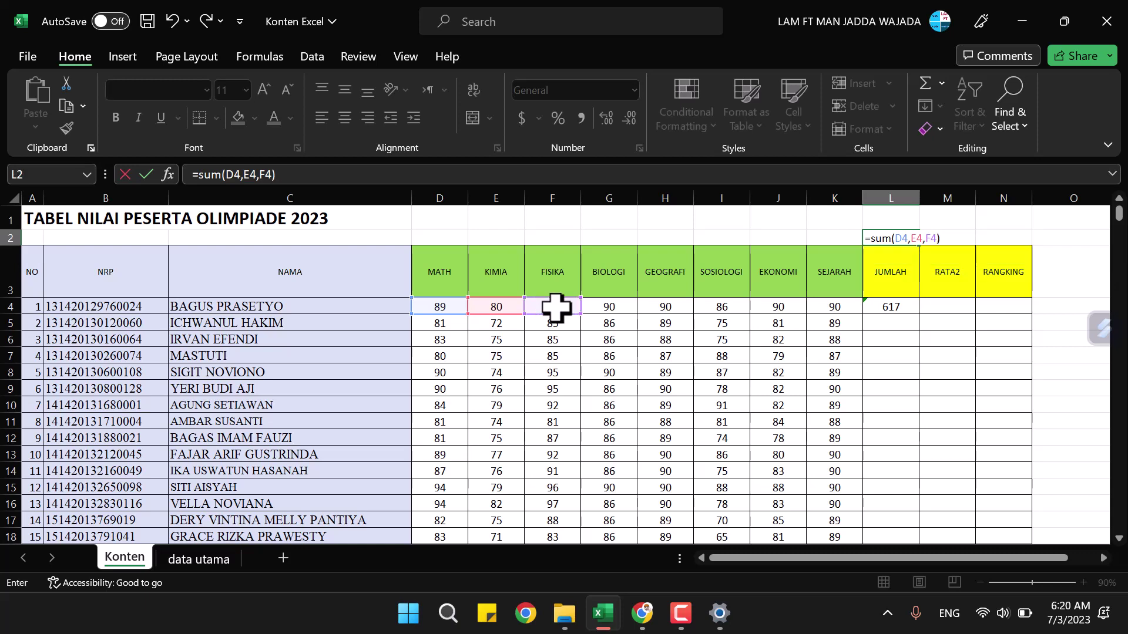
key(Return)
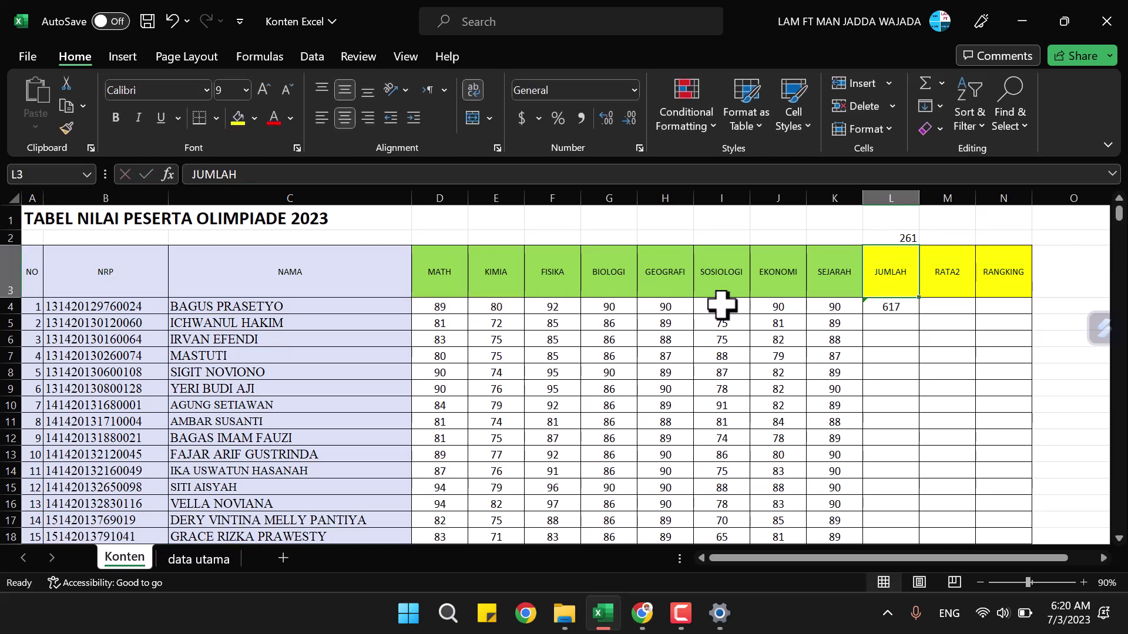
click(891, 238)
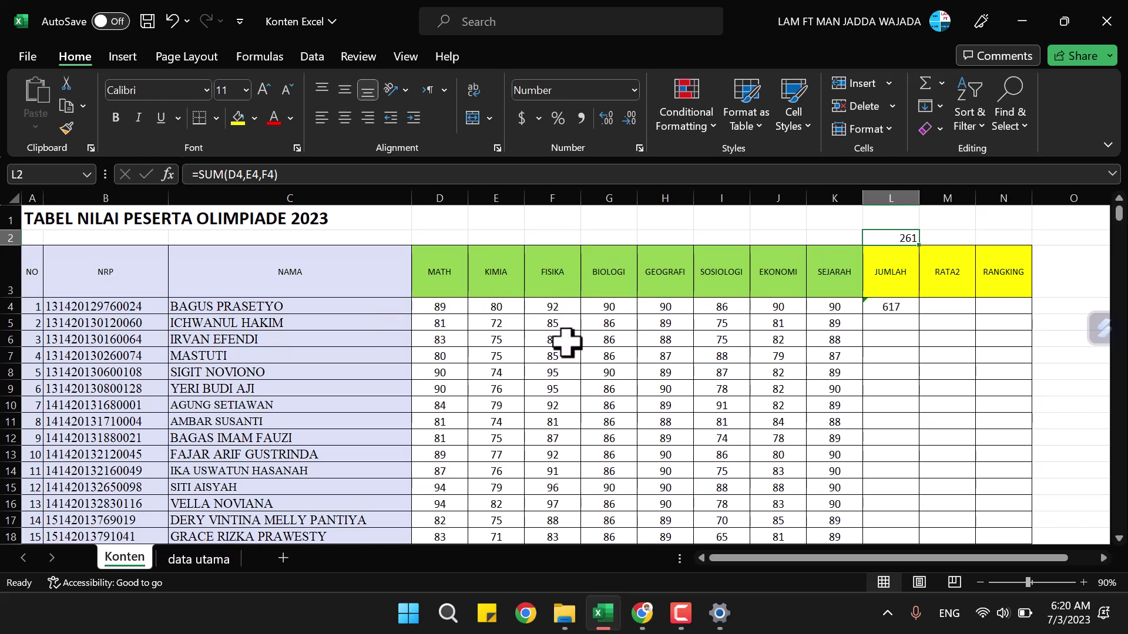
click(893, 305)
text(=SUM(D4:J4))
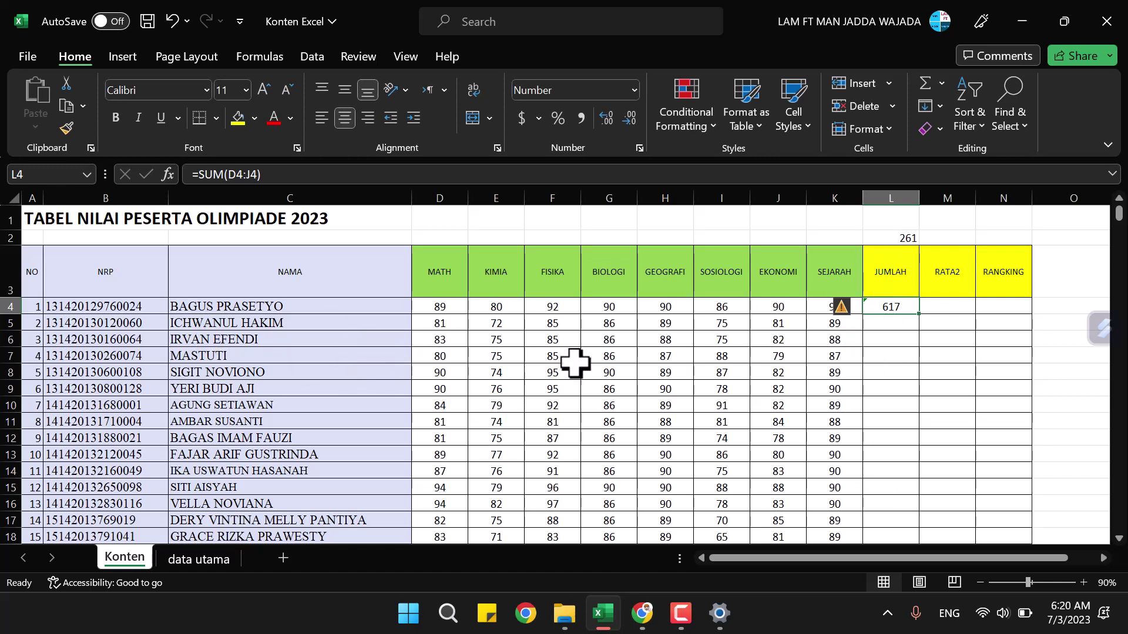
click(887, 325)
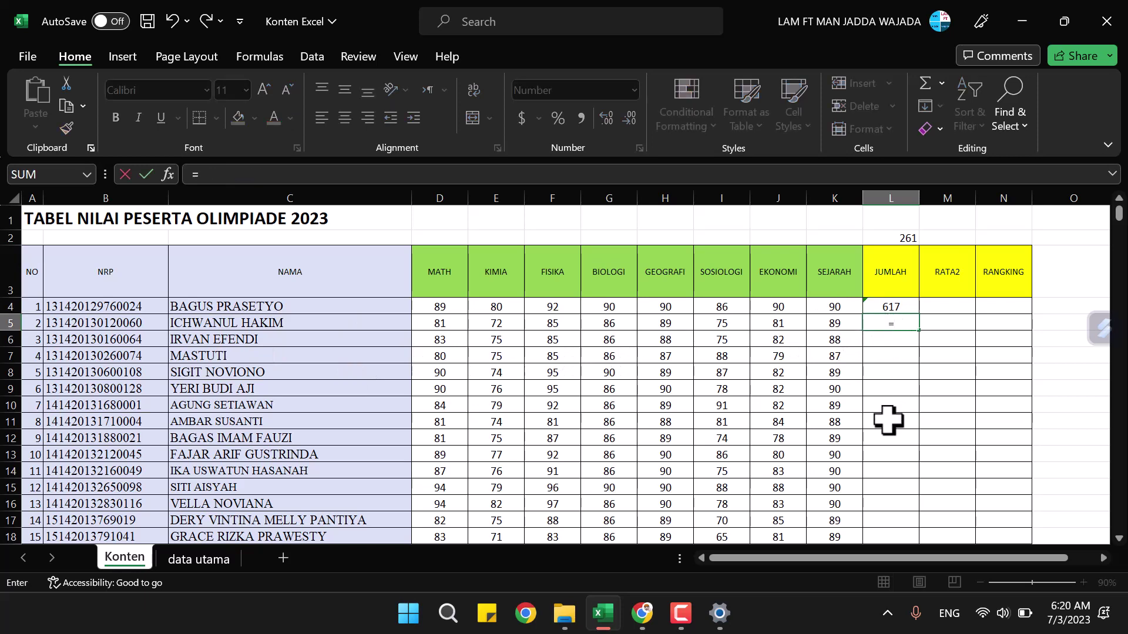
key(BackSpace)
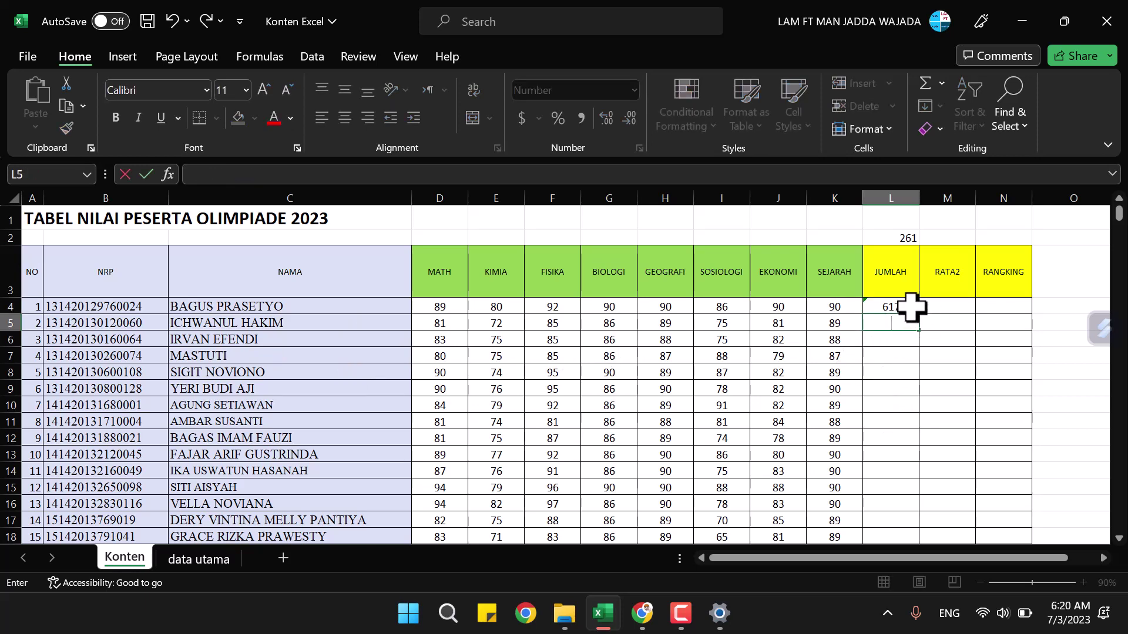
click(899, 304)
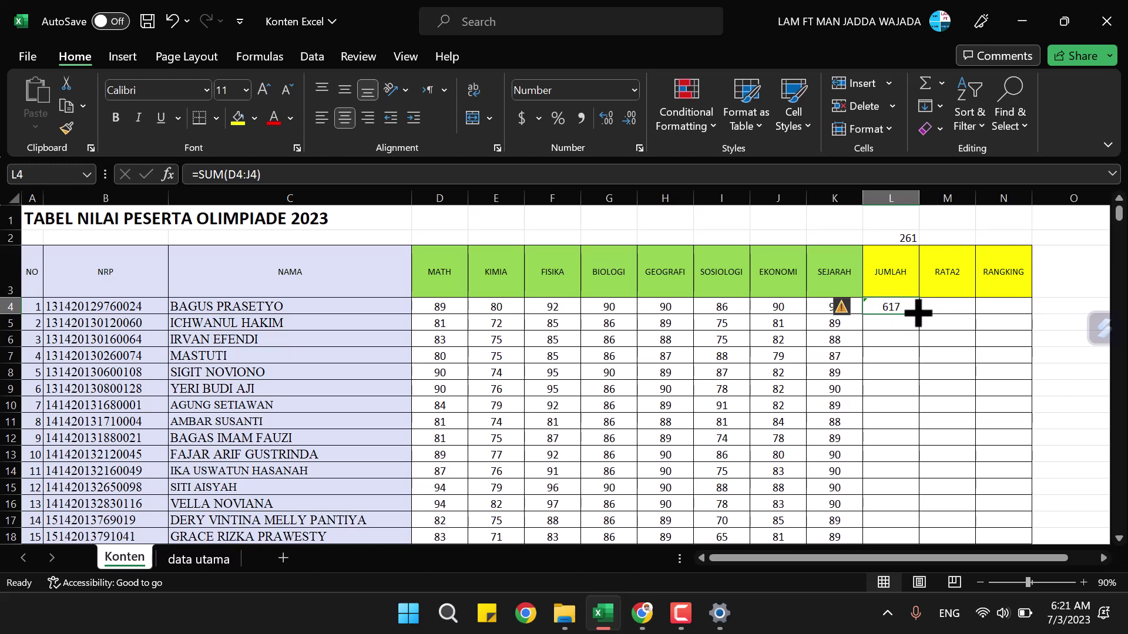
Step: Fill L4's SUM formula down through L33 for all 30 participants
drag(919, 314, 902, 471)
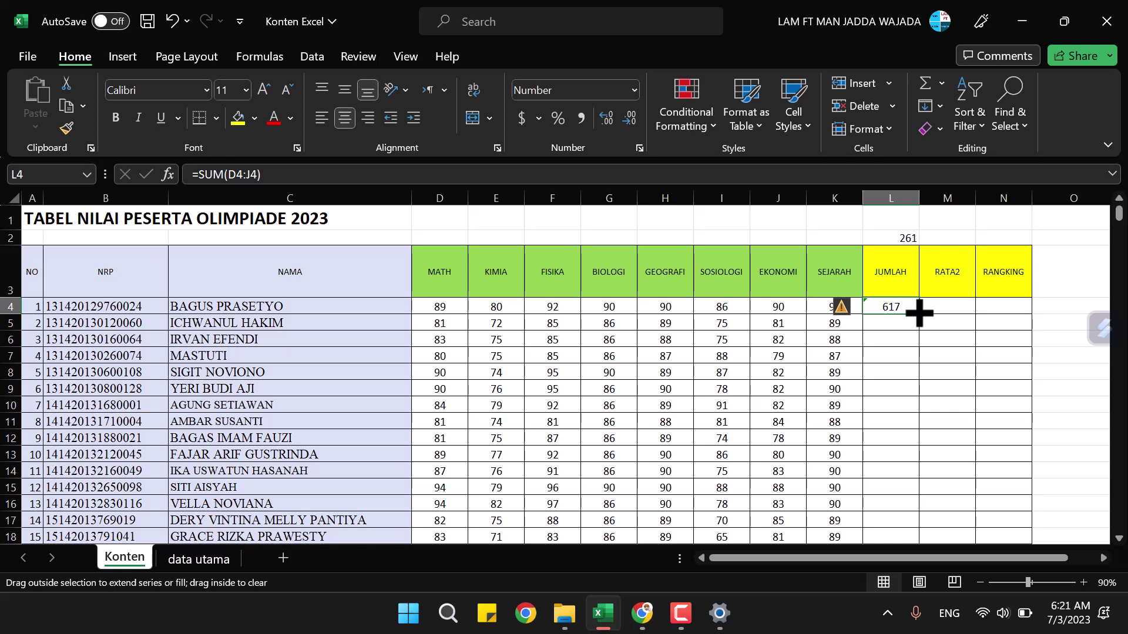
drag(908, 543, 900, 526)
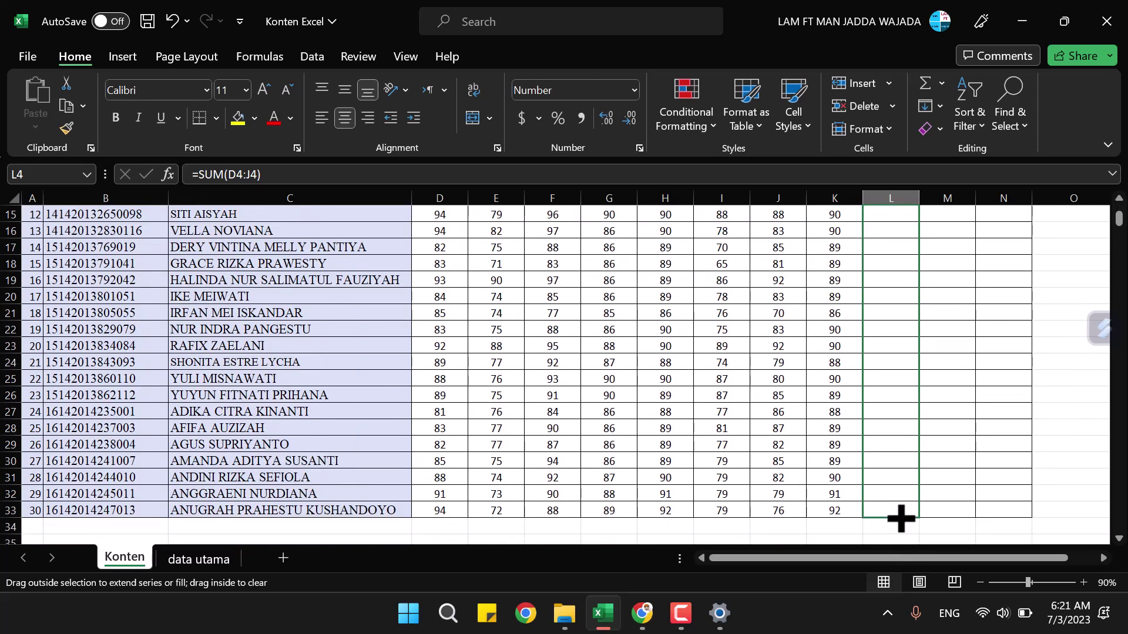
drag(901, 518, 900, 517)
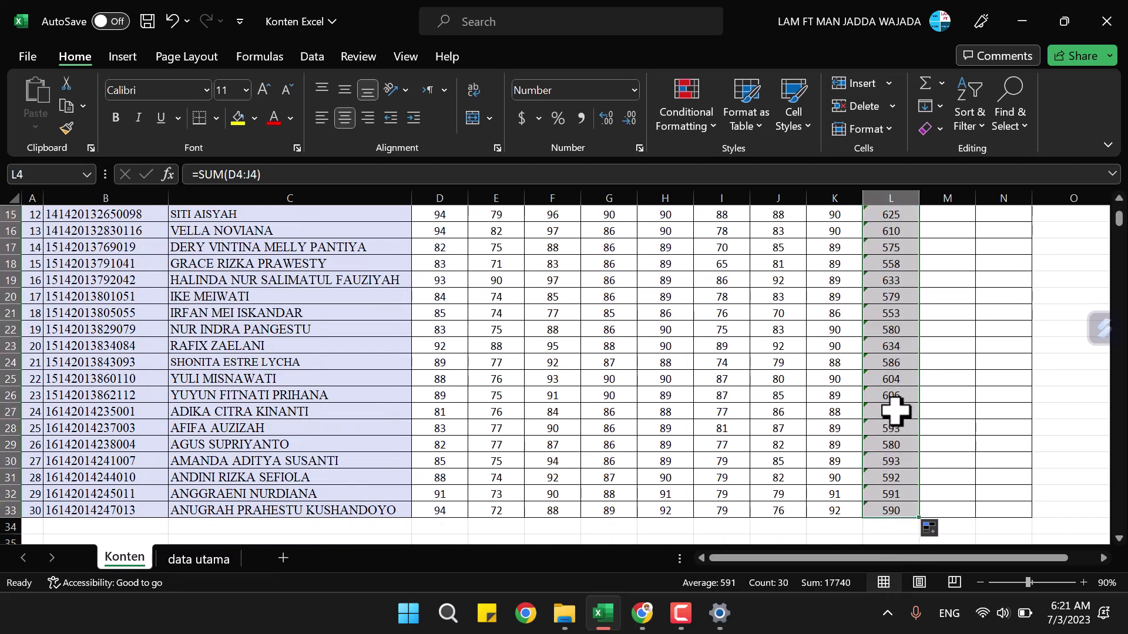
scroll(908, 495, up, 5)
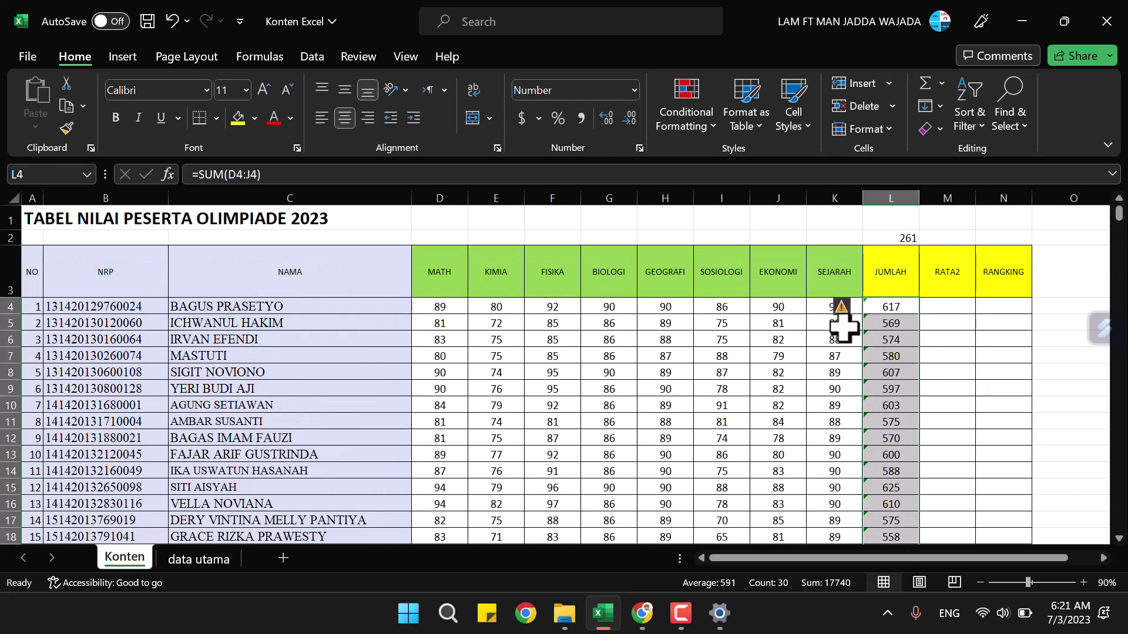
mouse_move(841, 307)
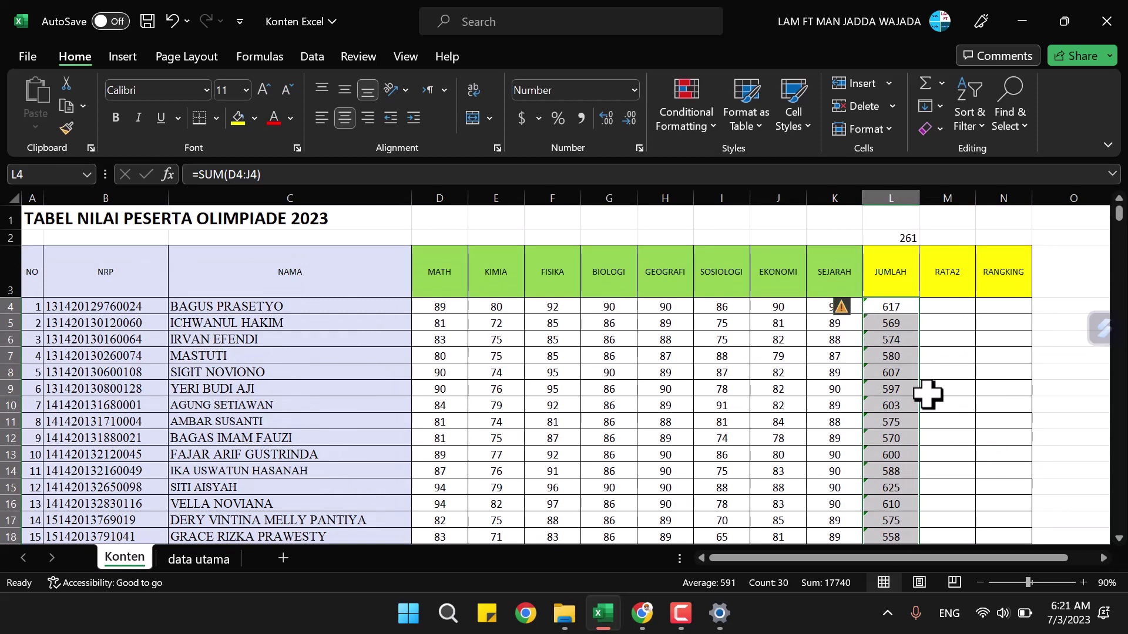
Step: Ignore the omitted-adjacent-cells error warning on the L4 total
scroll(920, 418, down, 2)
scroll(919, 419, up, 2)
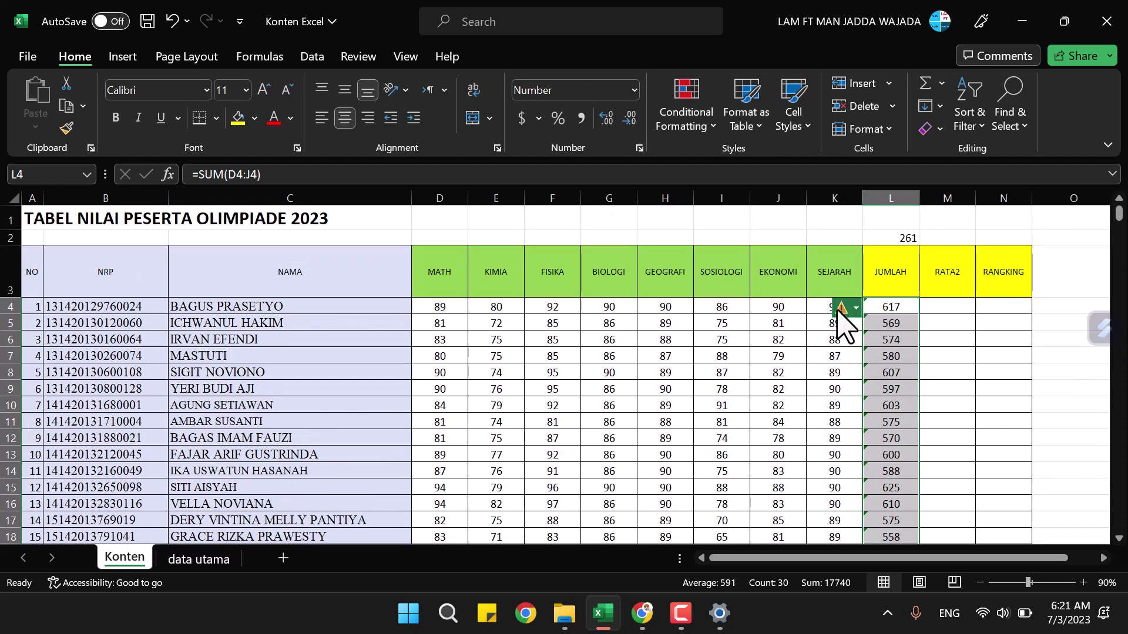
click(853, 310)
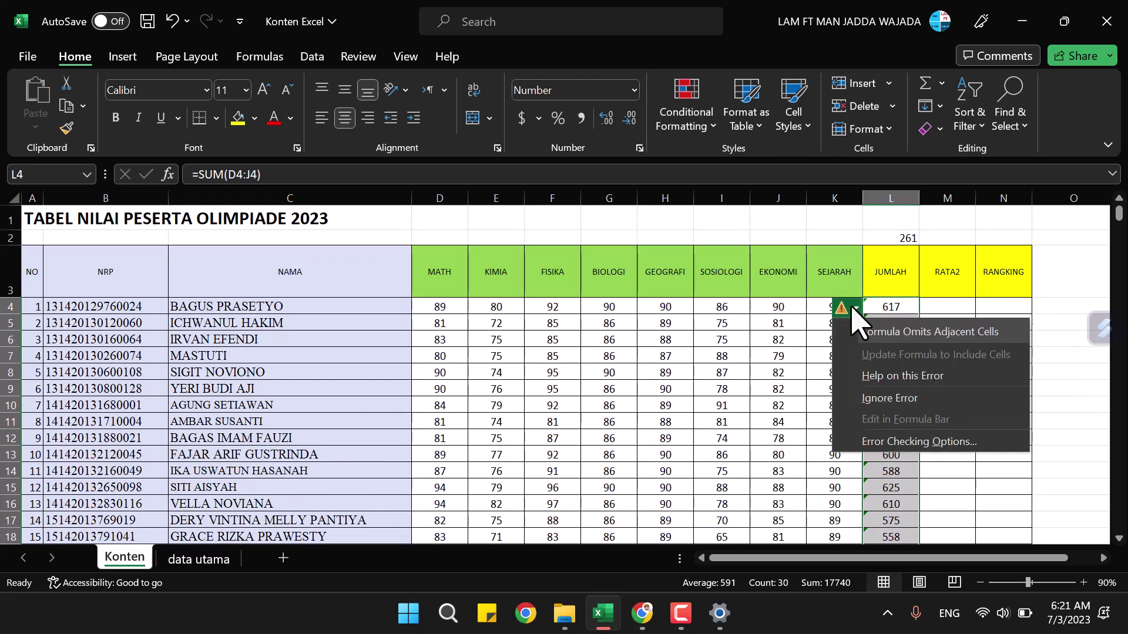
click(913, 405)
click(964, 389)
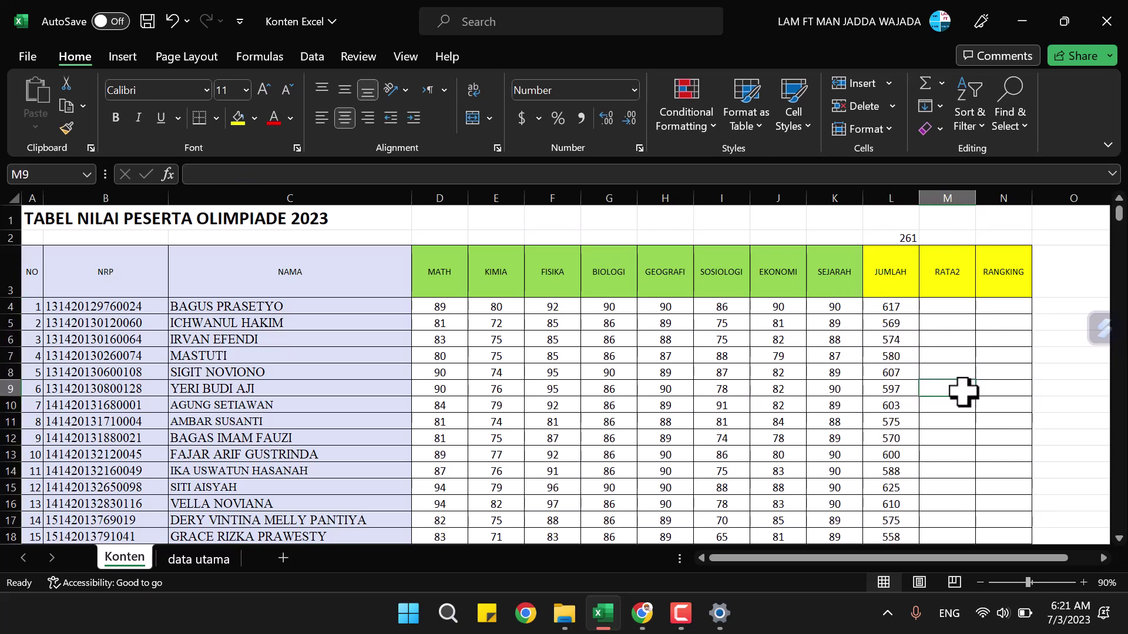
Step: Select L4 and put its SUM formula into edit mode in the formula bar
scroll(943, 374, down, 1)
scroll(943, 374, up, 2)
click(894, 304)
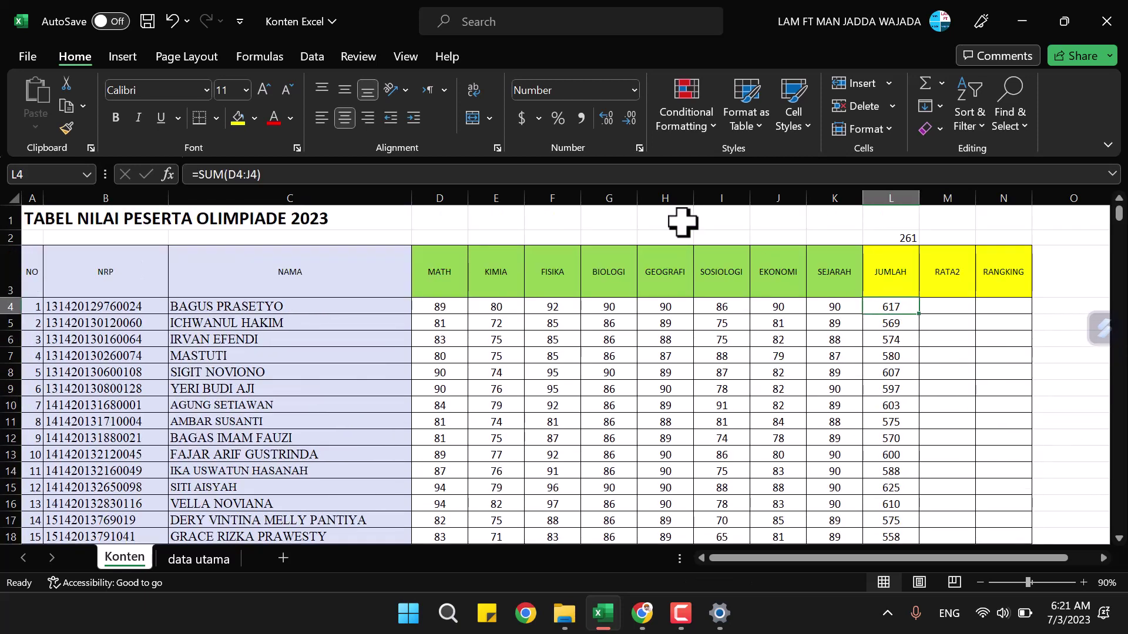
click(654, 182)
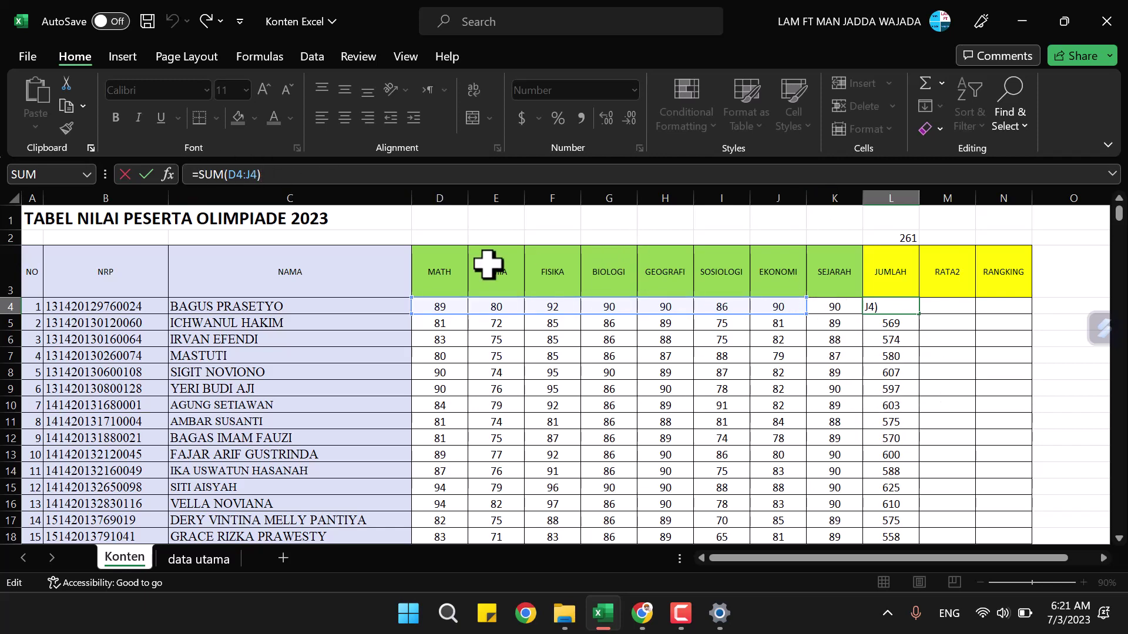
Step: Change L4's formula to =SUM(D4:K4) so it includes SEJARAH, giving 707
click(252, 174)
key(BackSpace)
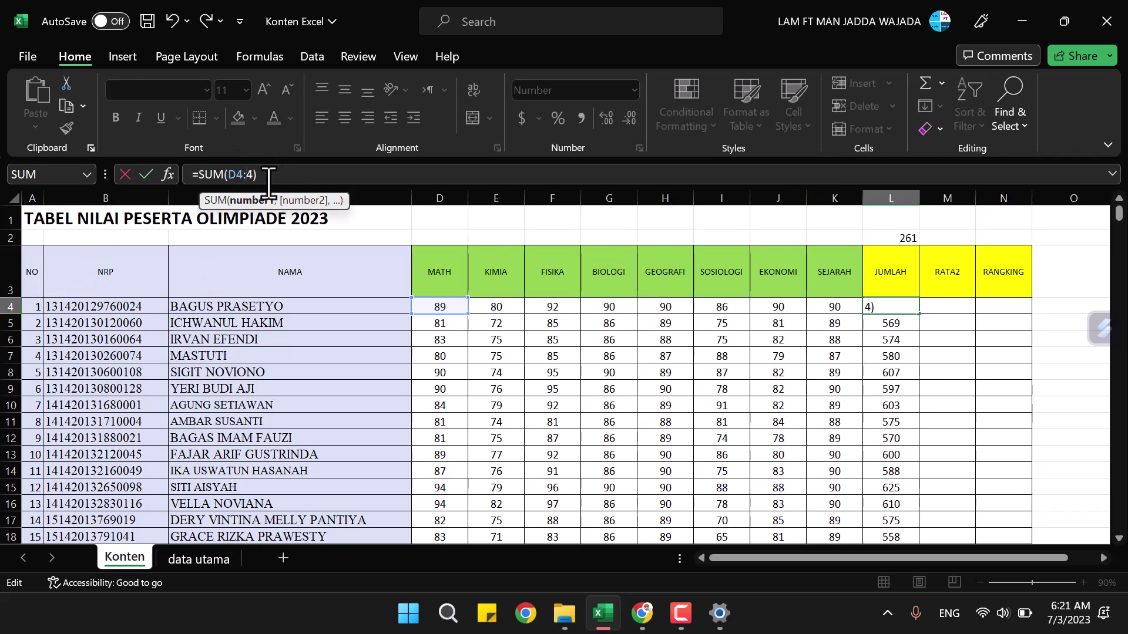
text(K)
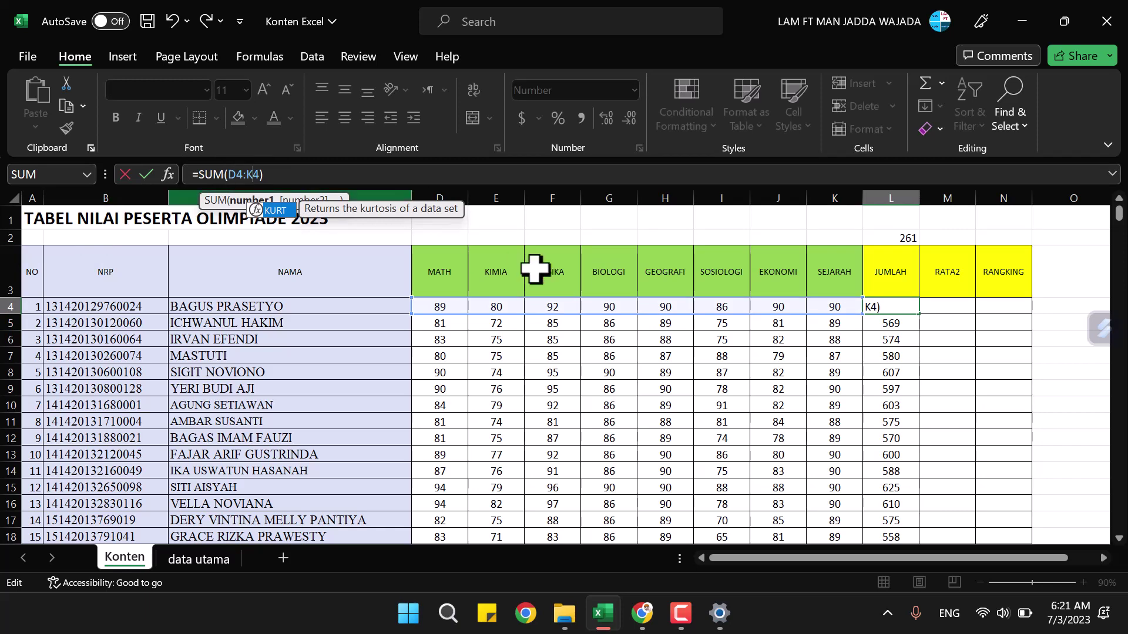
key(Return)
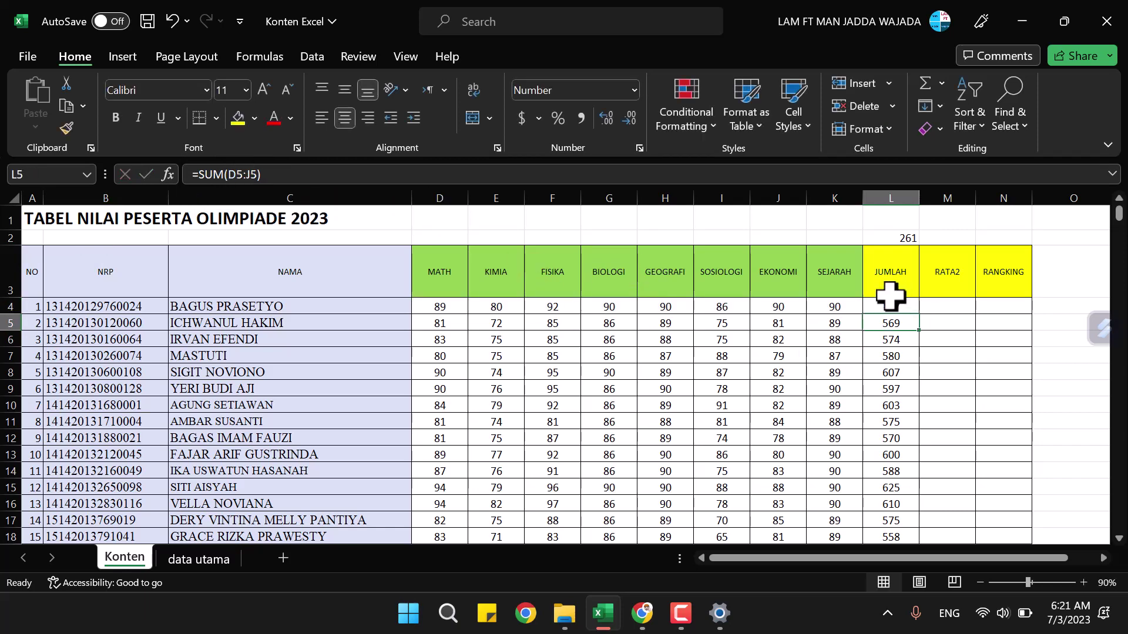
Step: Refill the corrected SUM(D:K) formula from L4 down to L33
click(892, 305)
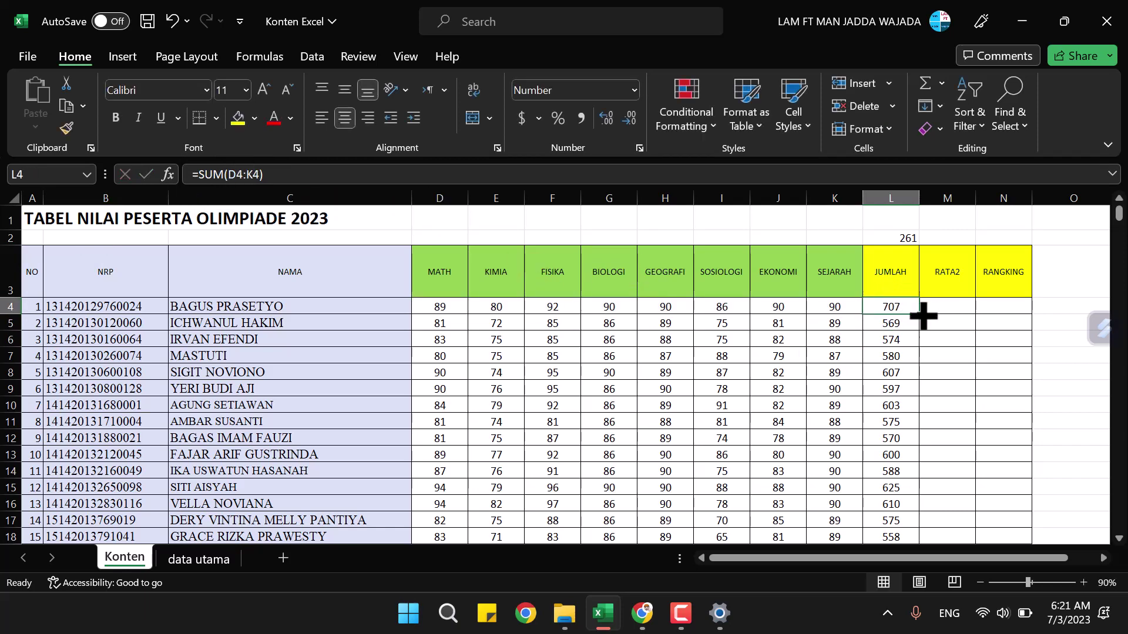
drag(918, 313, 903, 567)
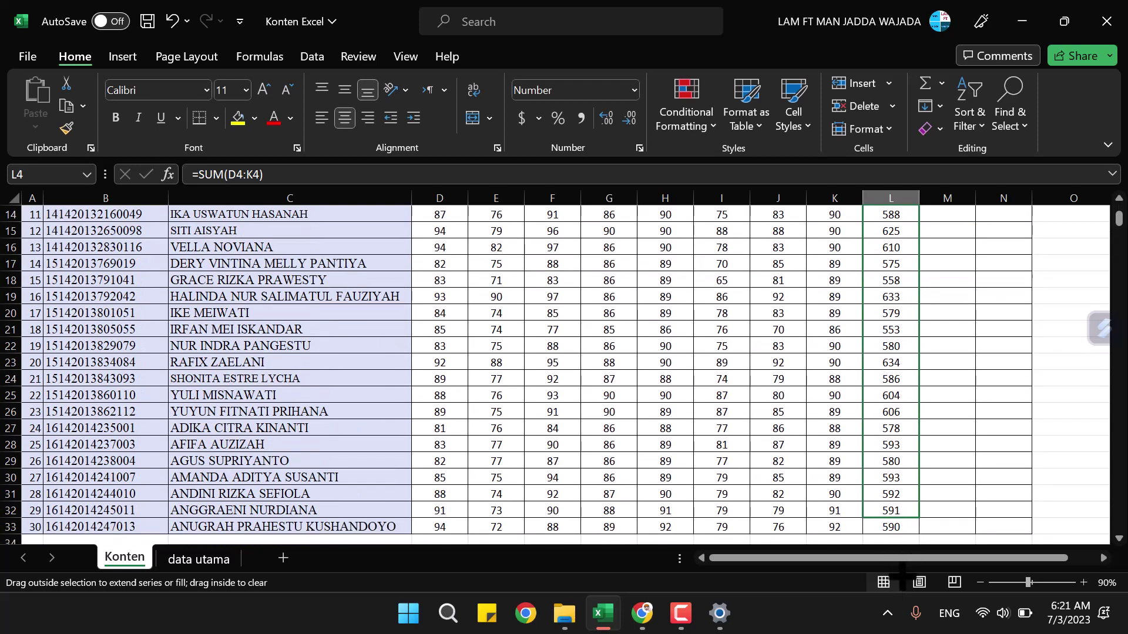
mouse_move(903, 567)
mouse_down()
mouse_move(910, 495)
mouse_move(902, 517)
mouse_up()
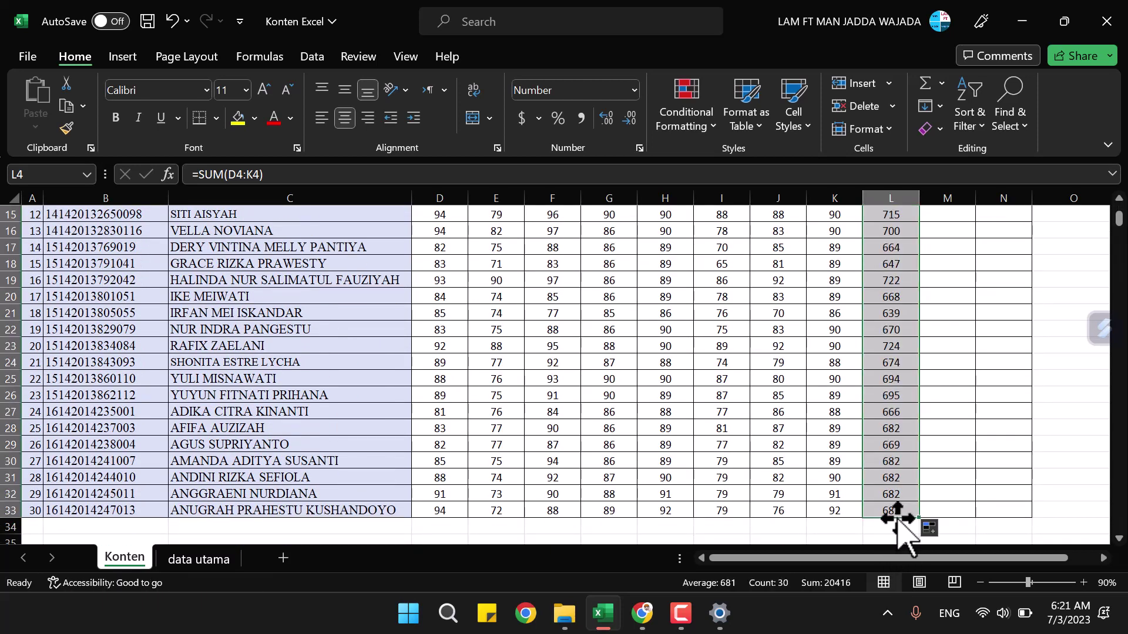
scroll(920, 346, up, 1)
scroll(920, 345, up, 4)
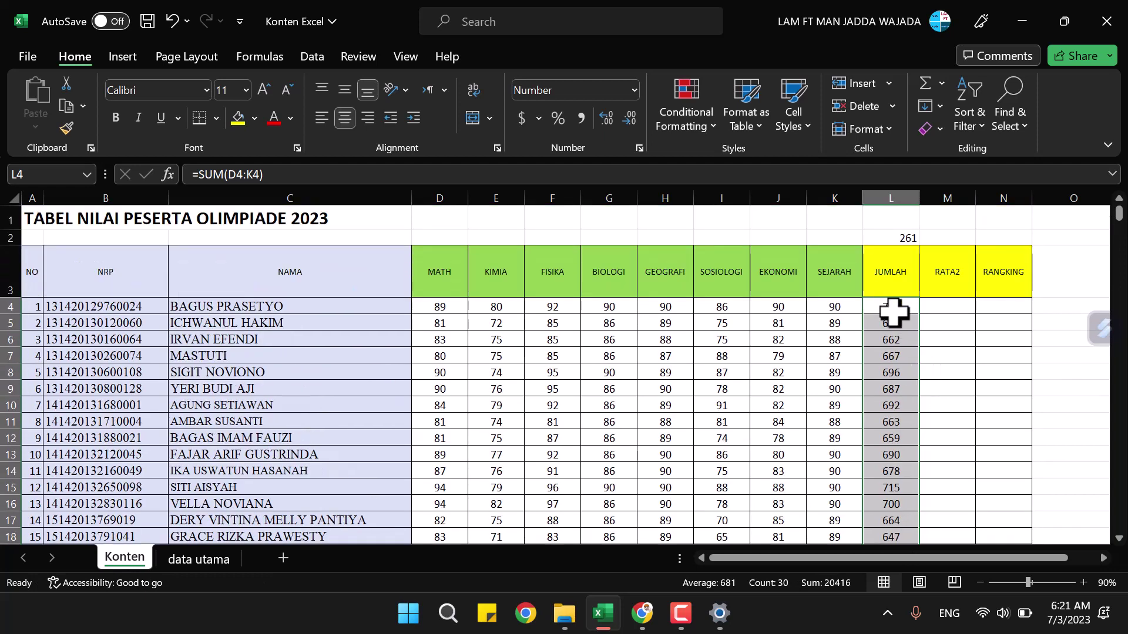
click(903, 318)
click(956, 355)
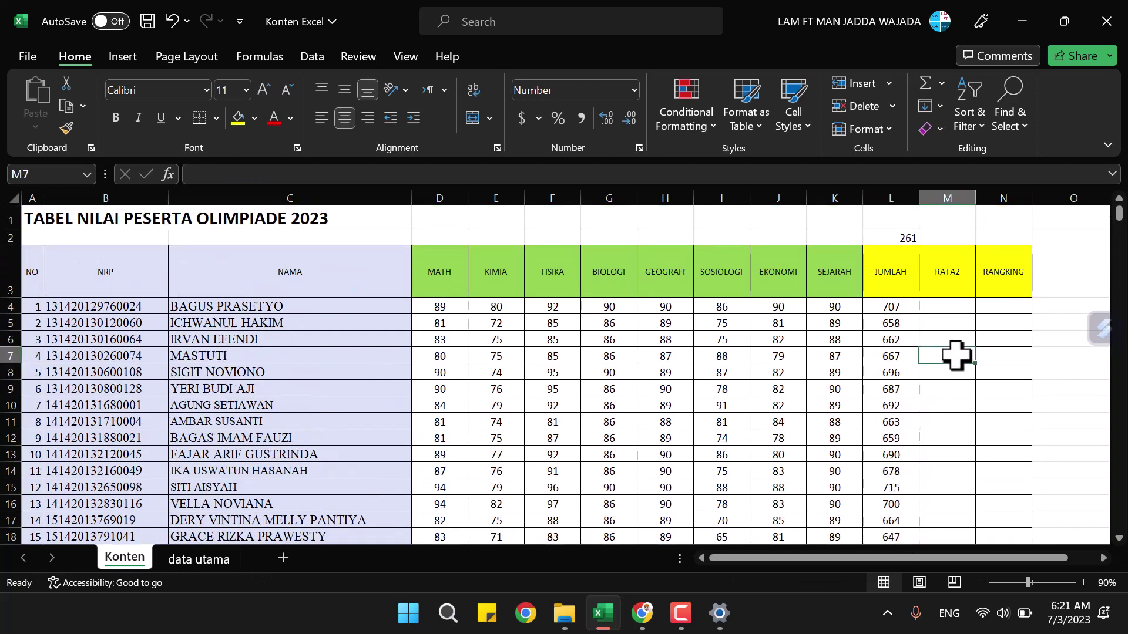